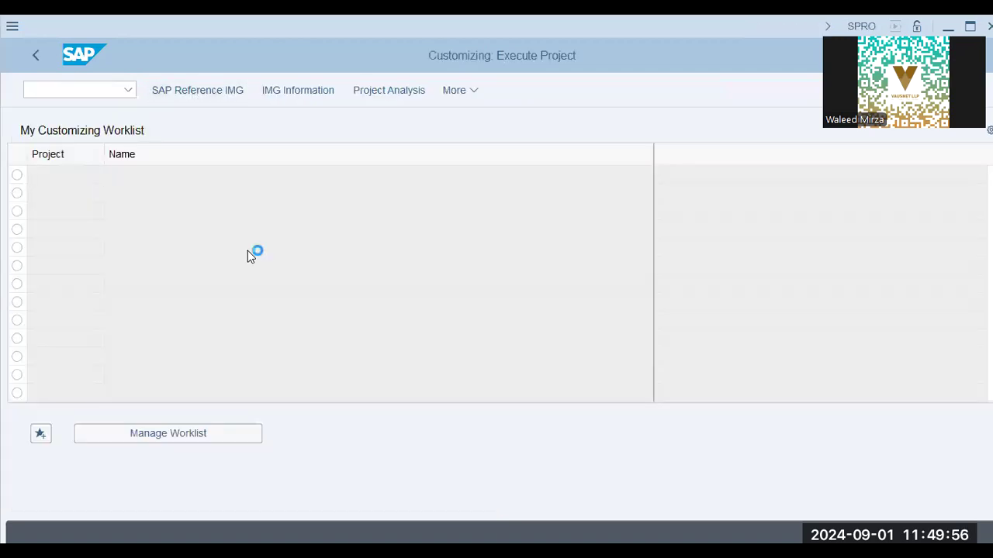
Step: Expand the SAP Reference IMG to Logistics - General > Material Master > Basic Settings > Material Types
key("F5")
left_click(166, 350)
left_click(138, 383)
scroll(78, 461, "down", 5)
left_click(55, 400)
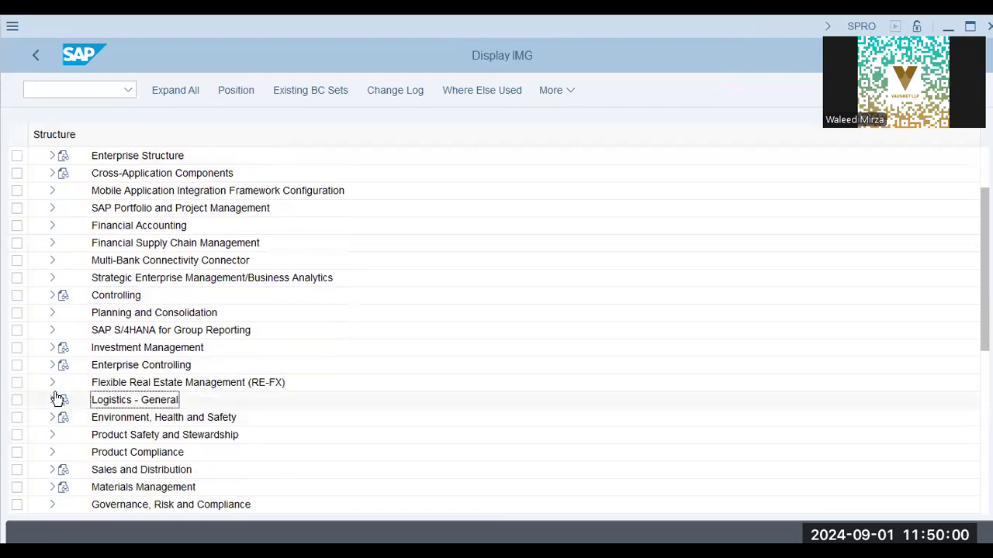
left_click(142, 244)
left_click(66, 209)
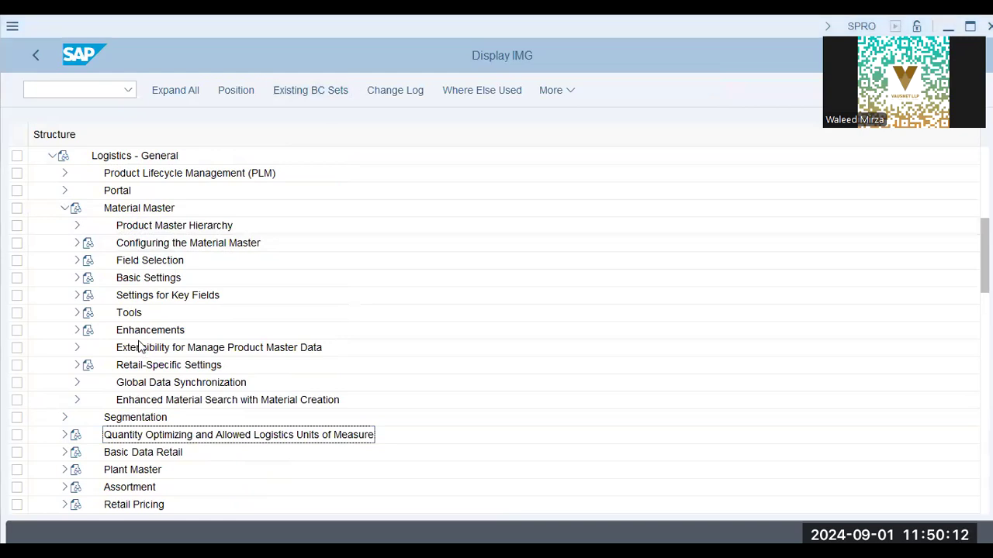
left_click(77, 278)
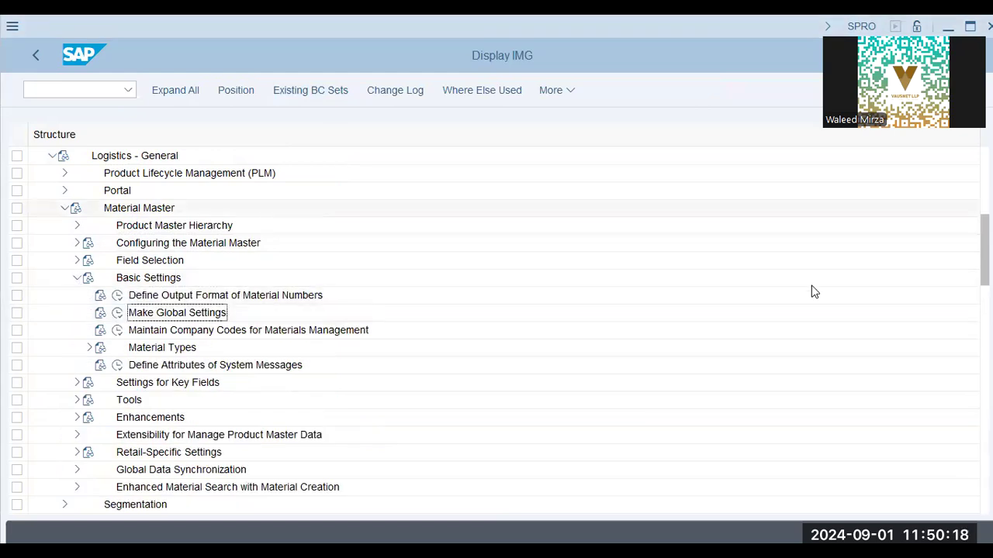
left_click(89, 347)
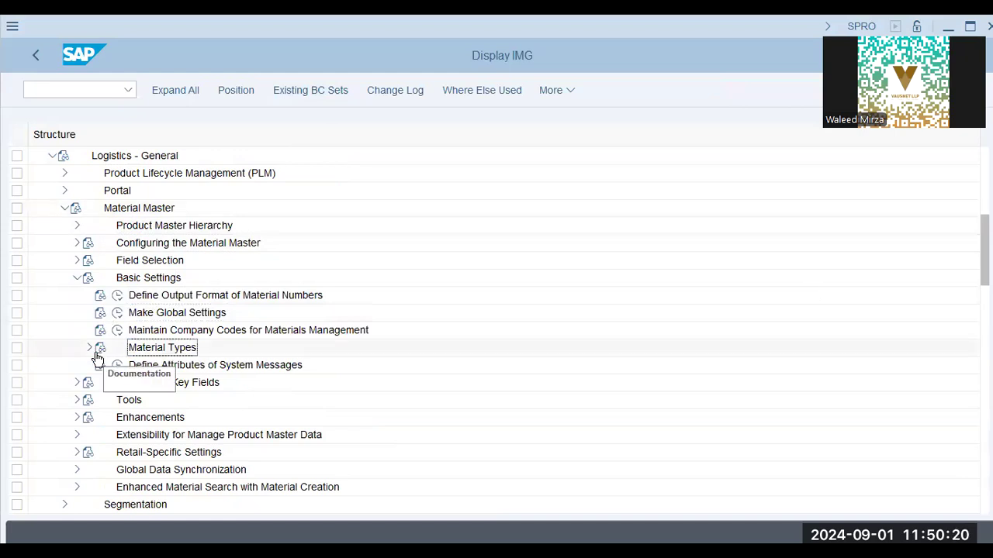
Step: Check the lecture slides, then return to SAP's Material types overview
key("alt+Tab")
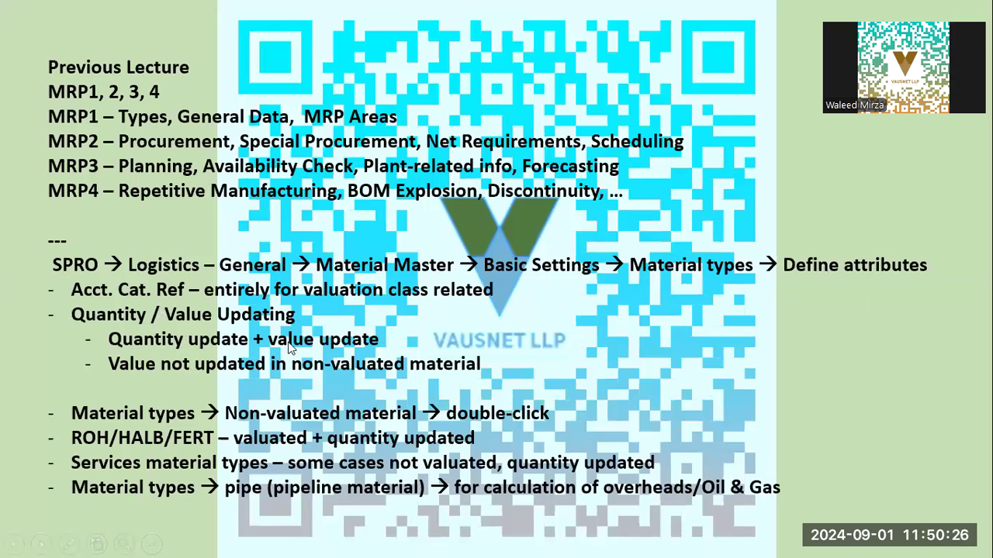
key("alt+Tab")
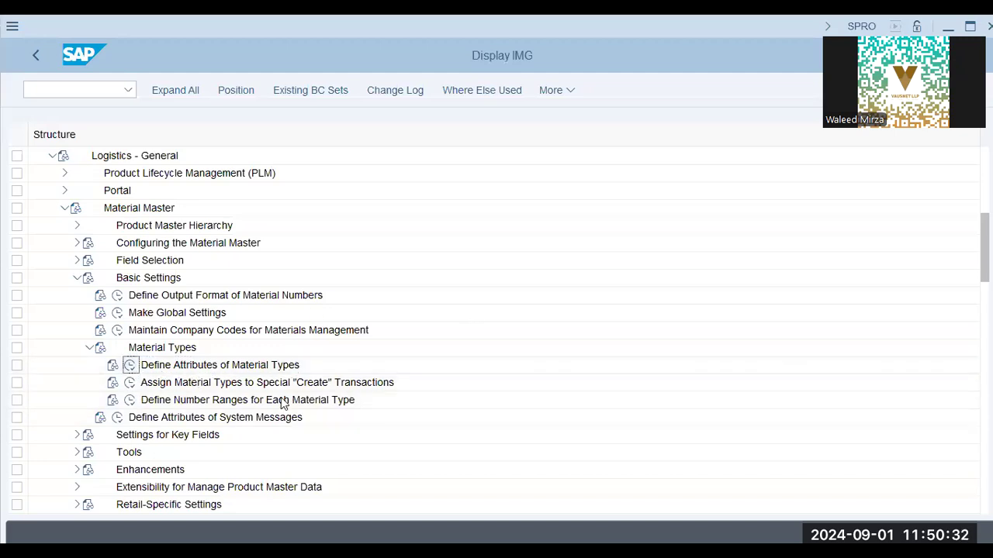
key("alt+Tab")
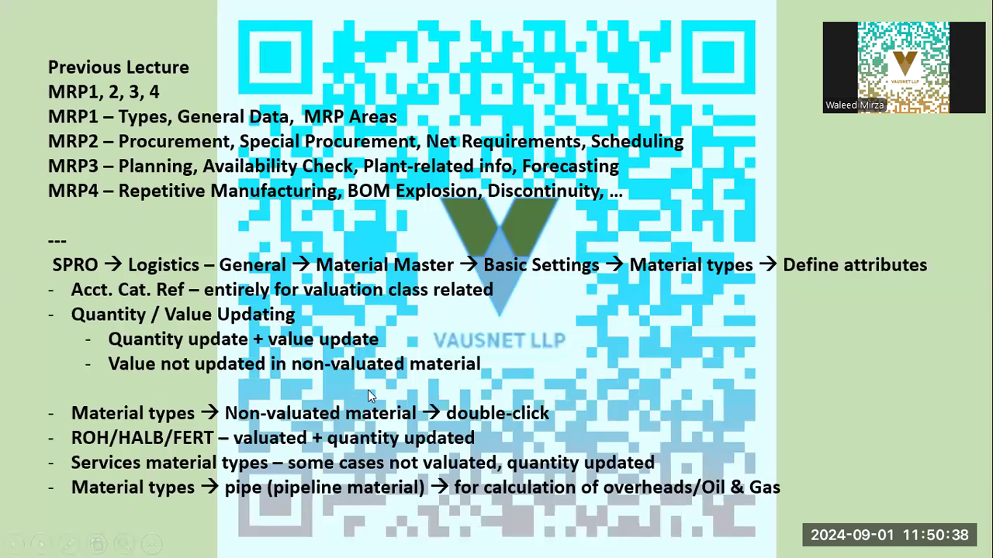
key("alt+Tab")
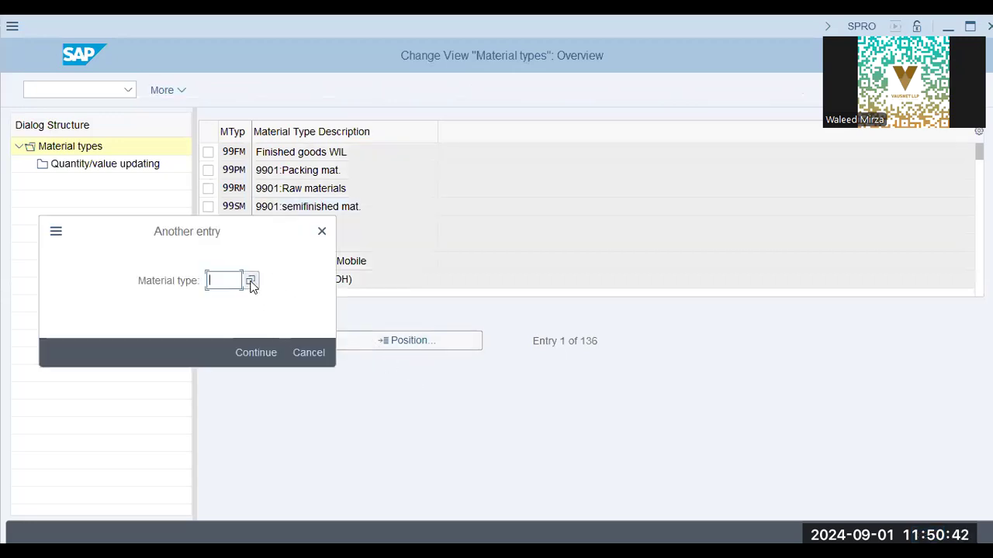
Step: Search the material type value help for 'val', pick UNBT Nonvaluated materials GMT, and jump there
left_click(251, 282)
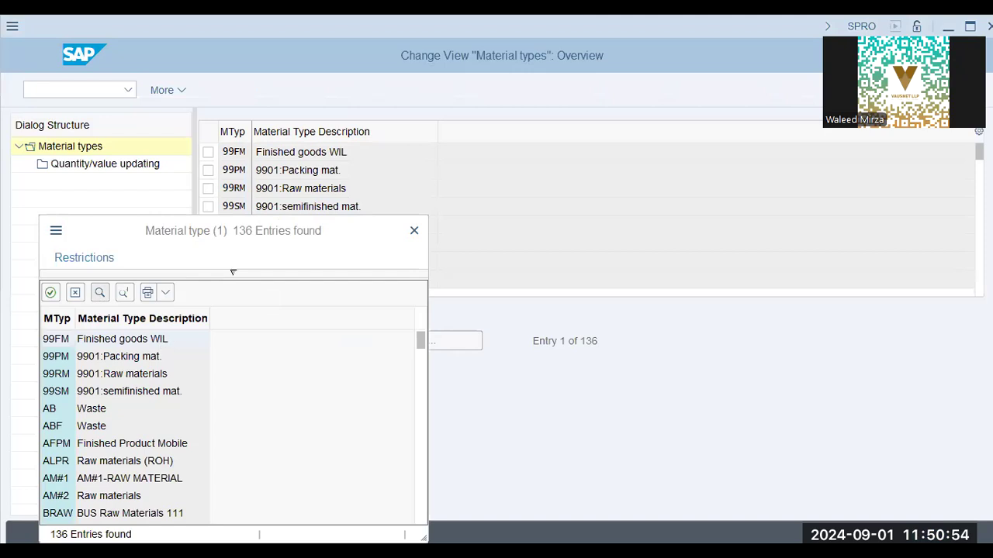
key("ctrl+f")
type("non val")
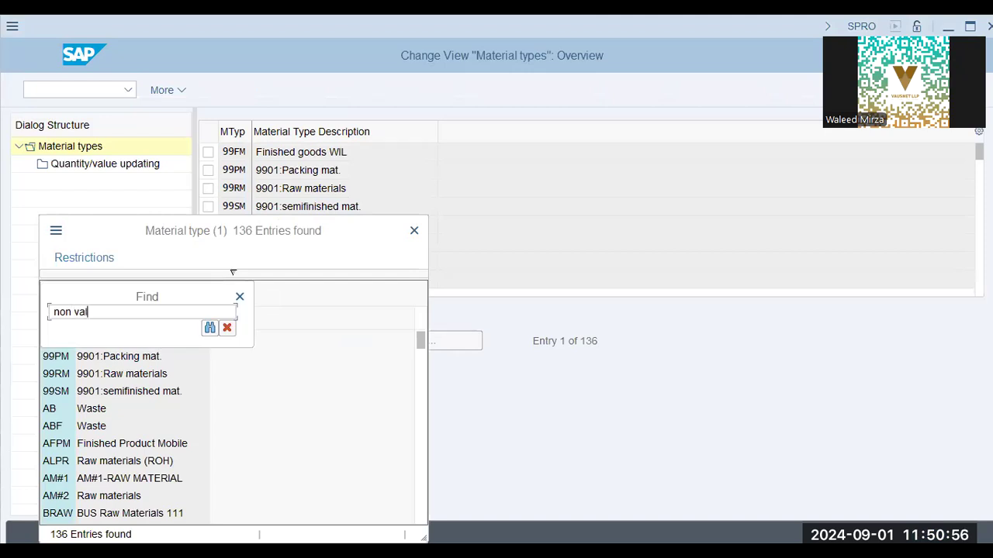
key("Return")
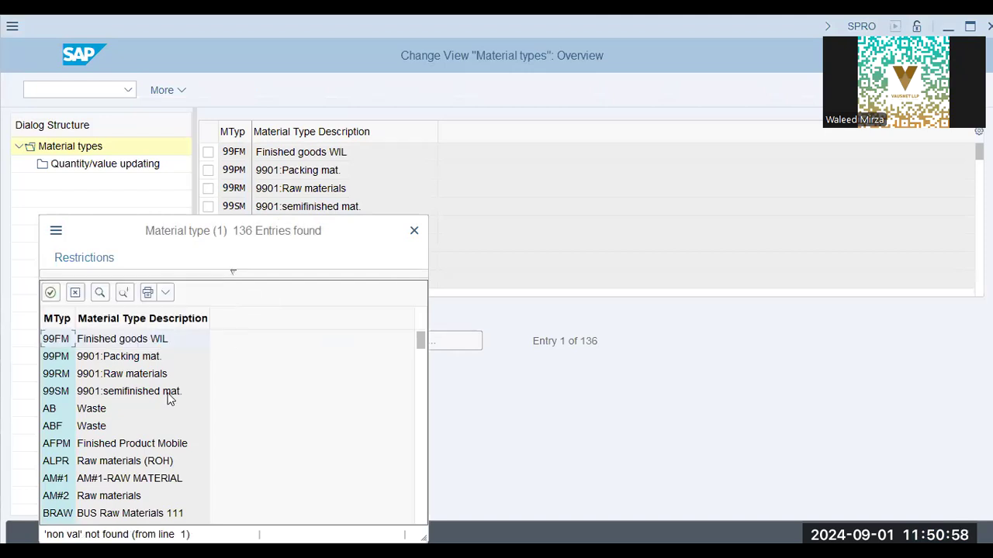
left_click(99, 293)
type("val")
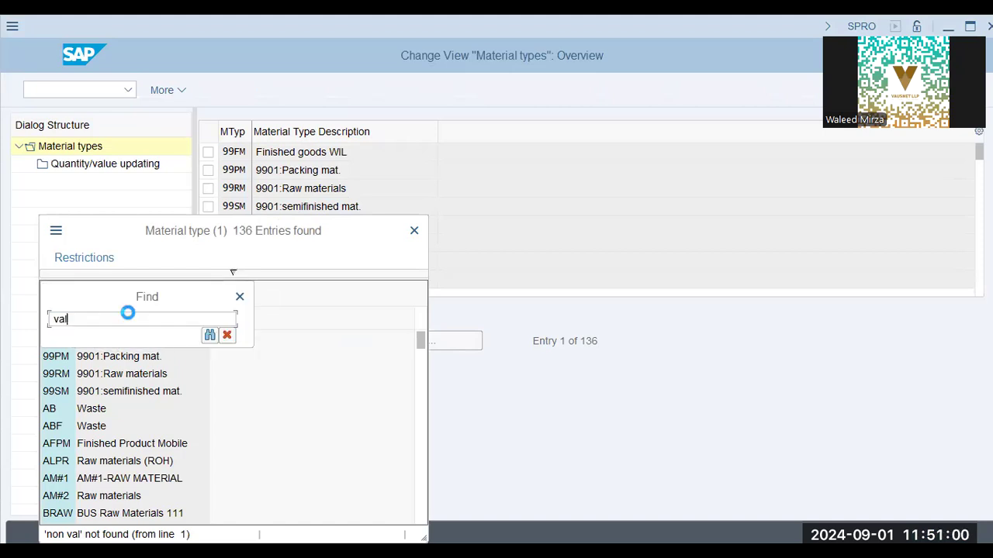
key("Return")
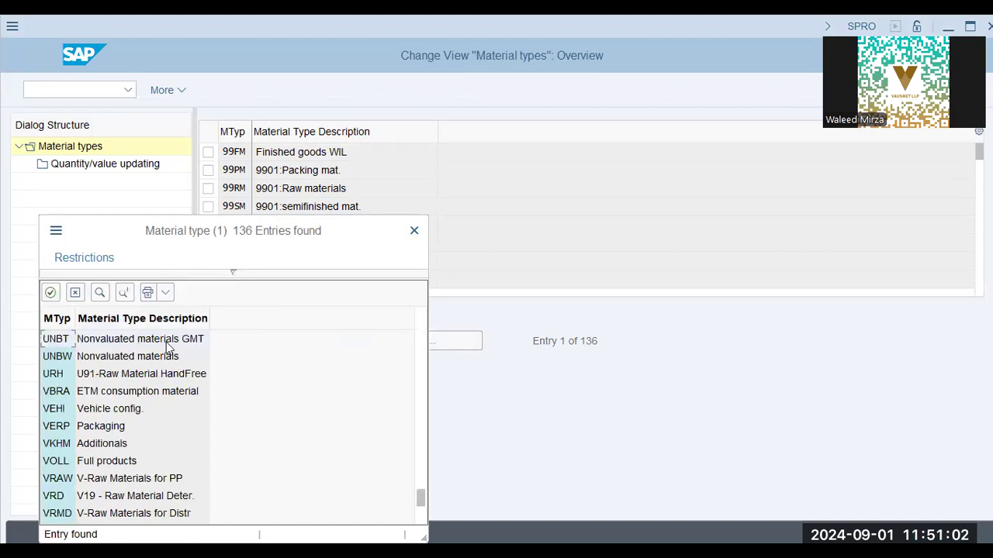
double_click(60, 338)
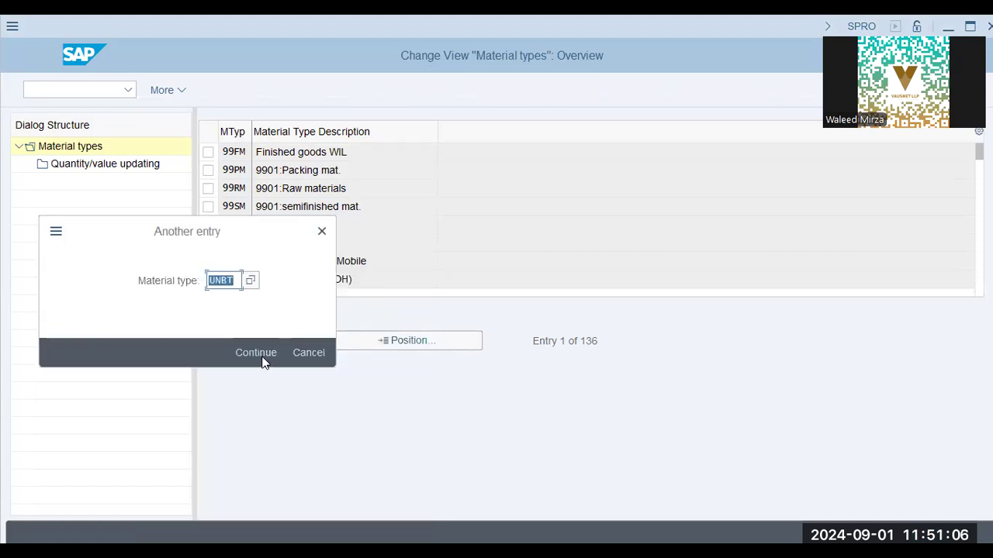
key("Return")
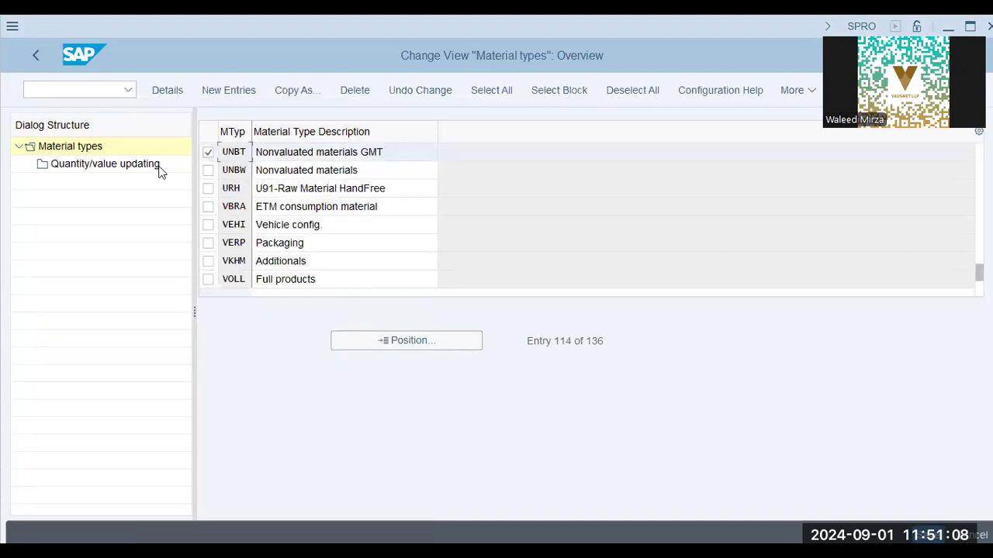
double_click(115, 169)
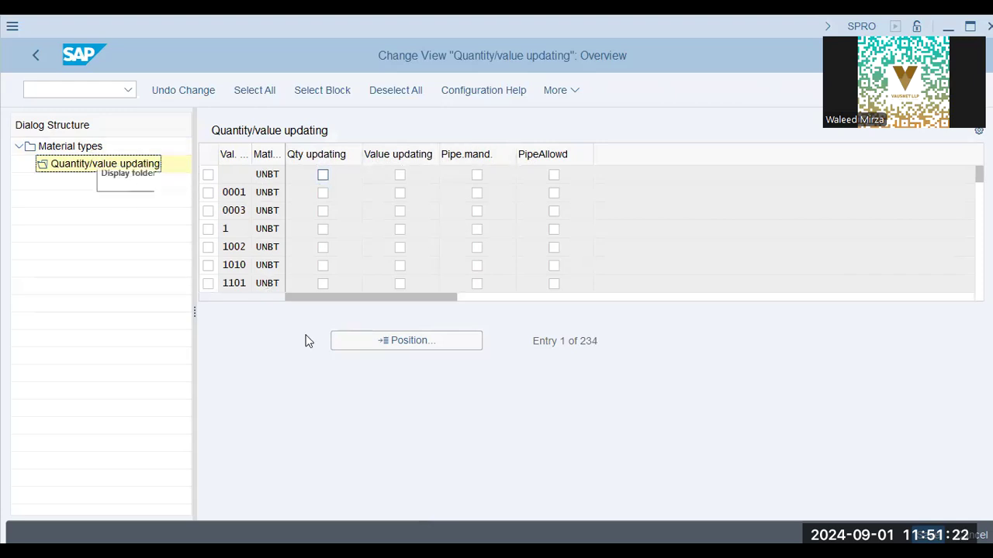
left_click(373, 341)
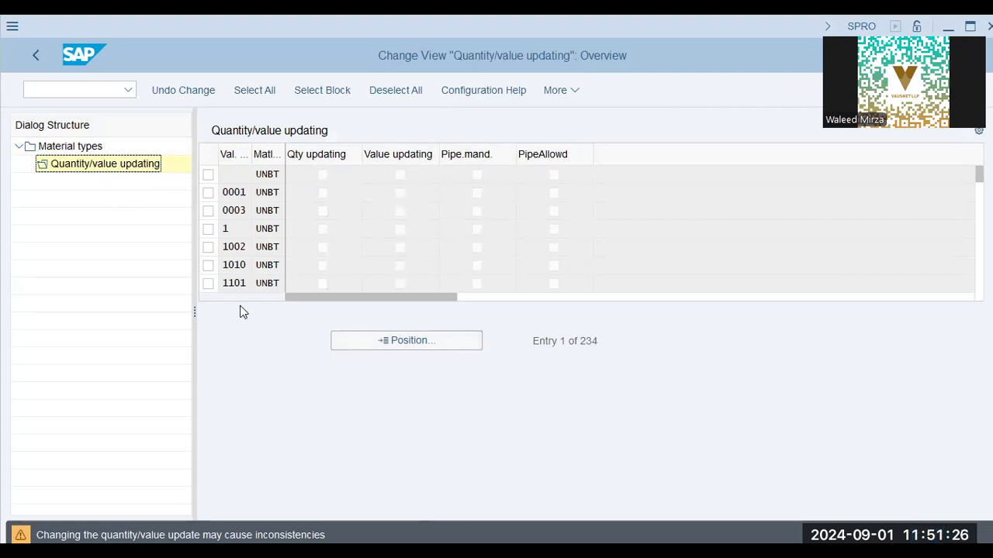
type("aa42")
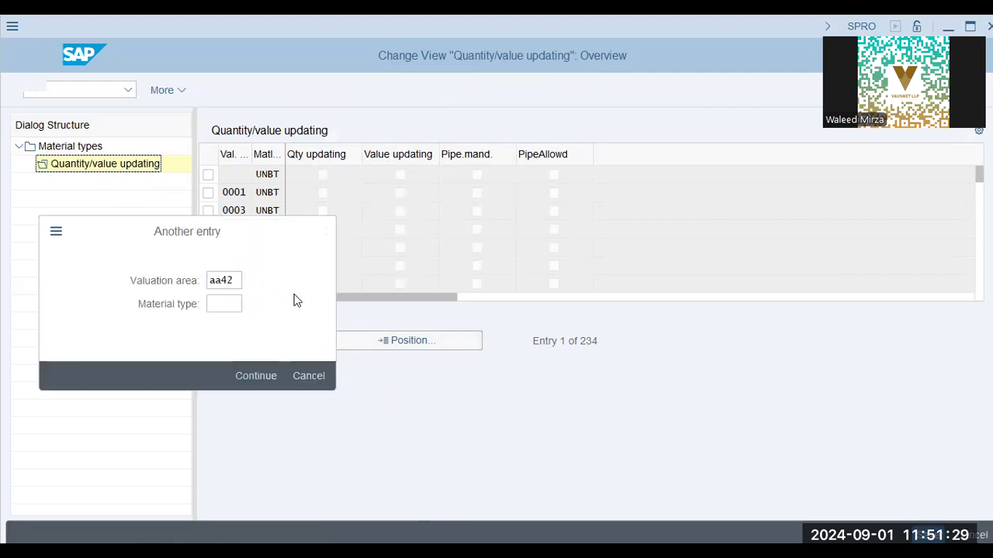
key("Return")
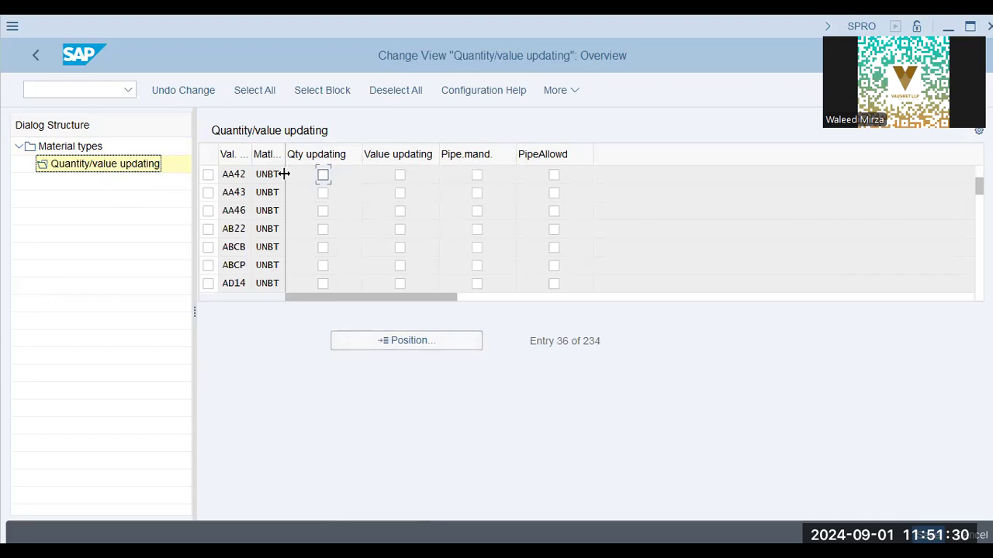
left_click(260, 175)
double_click(70, 146)
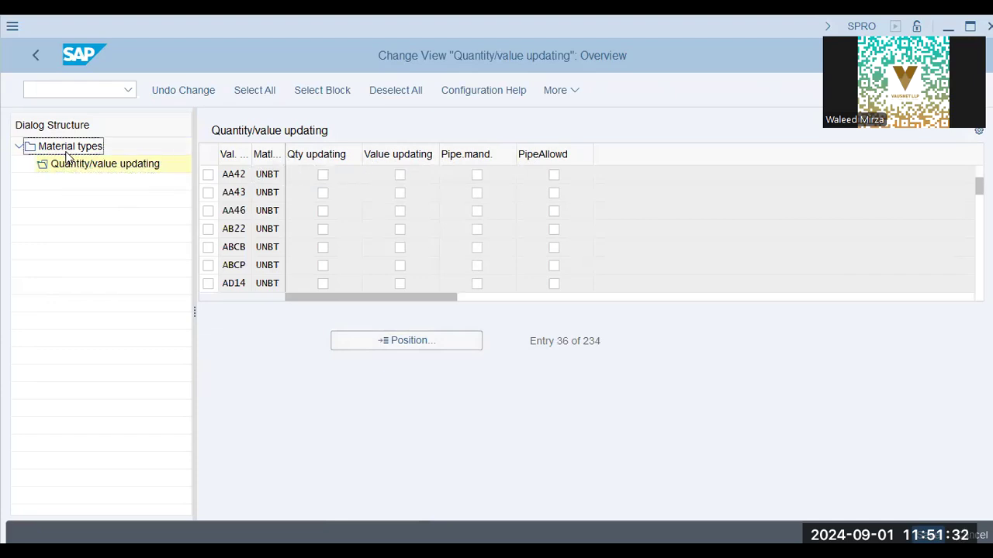
left_click(406, 344)
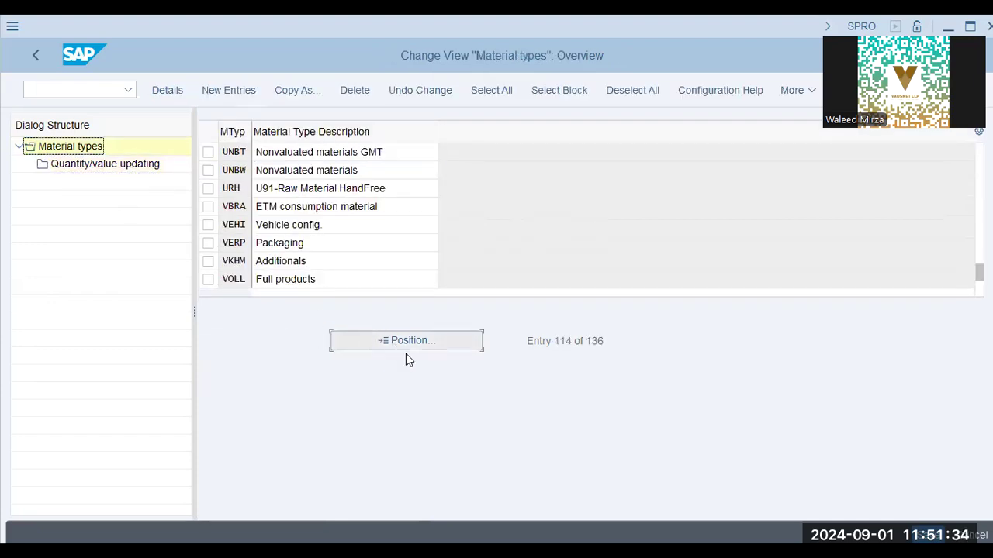
Step: Position to FERT and display its quantity/value updating at valuation area AA42, then view the slides
type("fert")
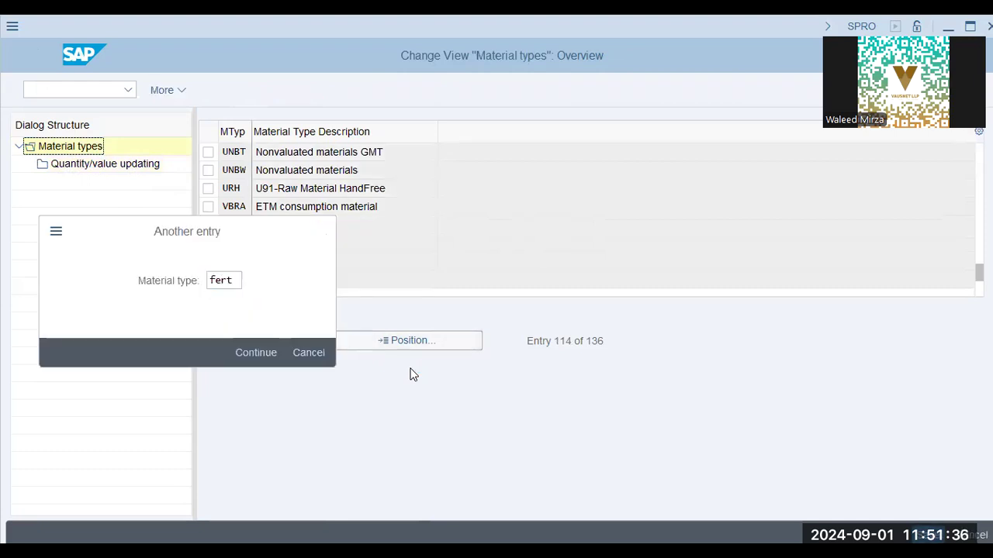
key("Return")
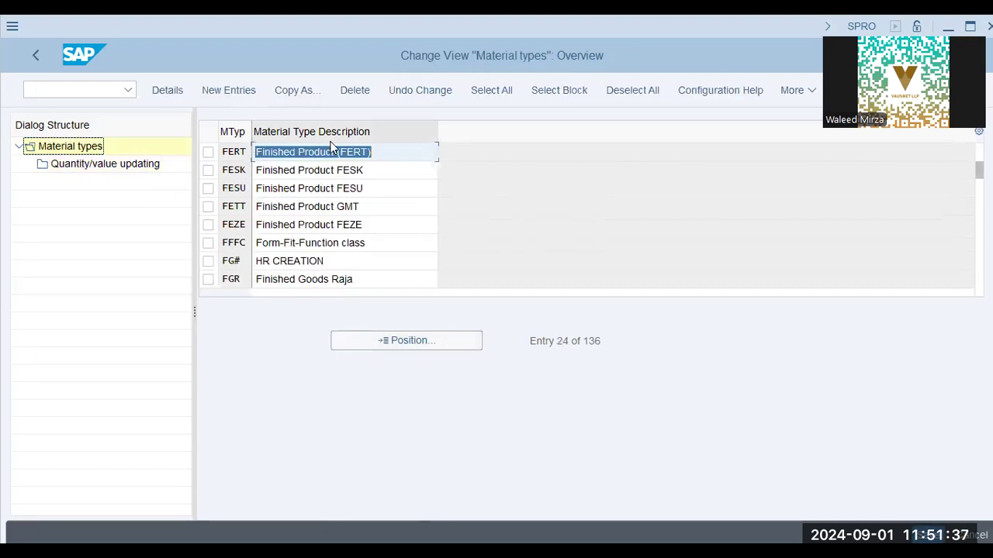
left_click(208, 152)
left_click(103, 165)
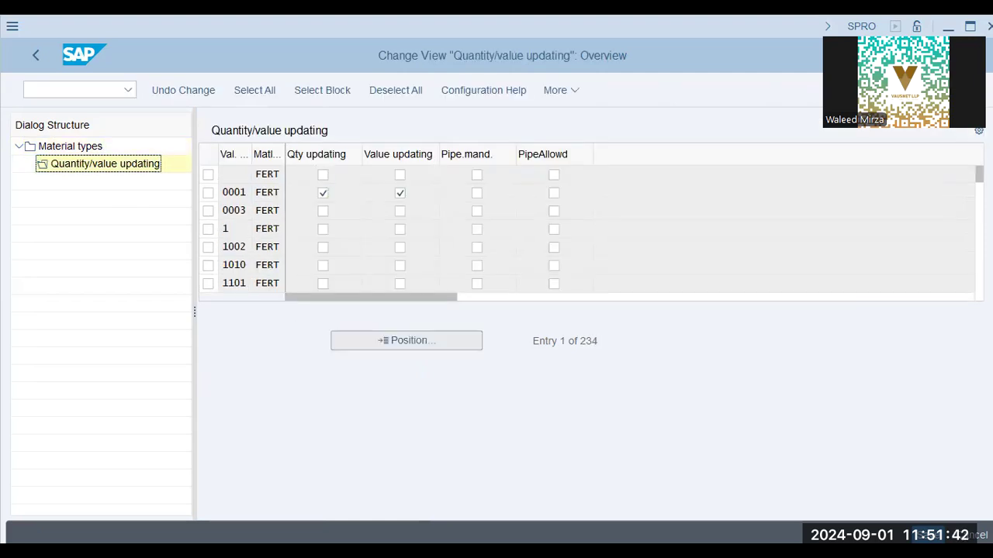
left_click(407, 341)
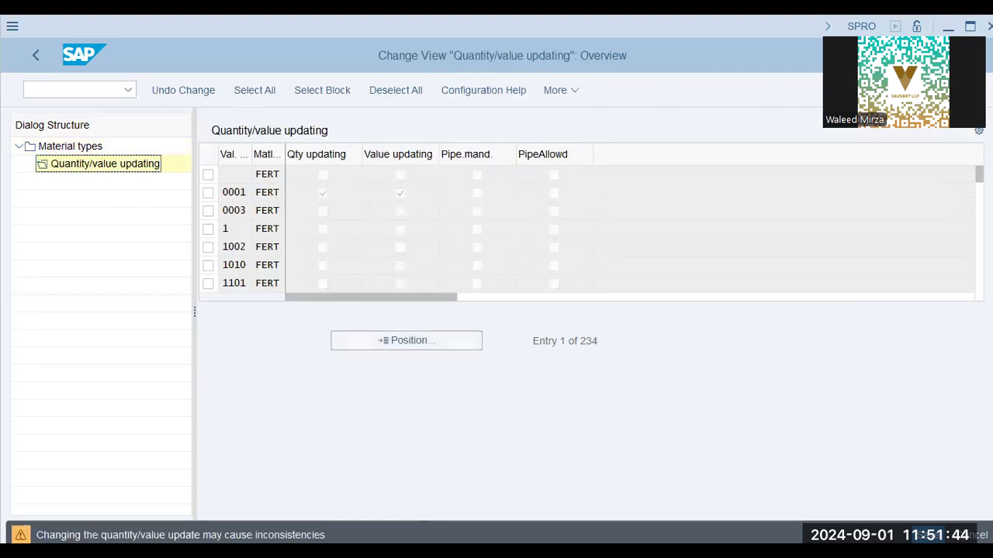
type("aa42")
key("Return")
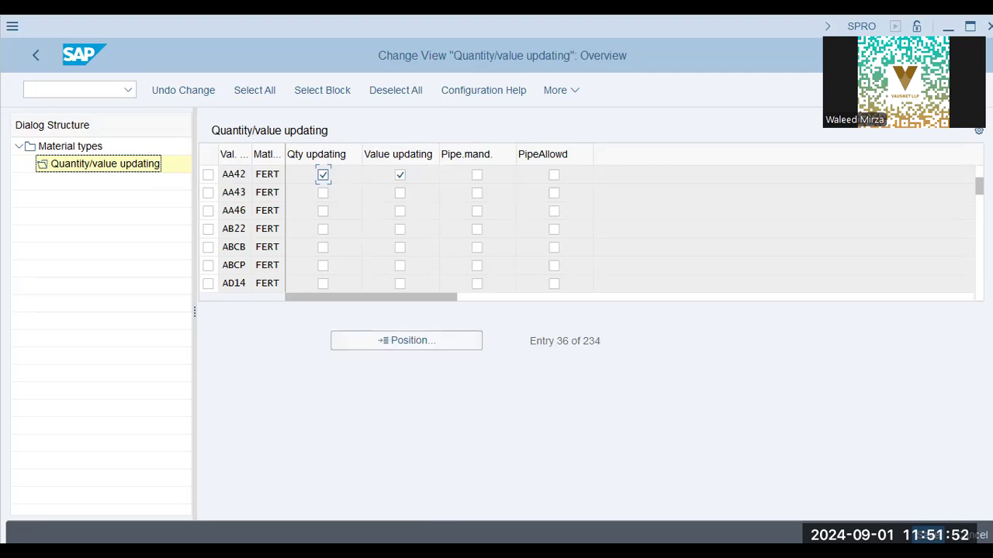
key("alt+Tab")
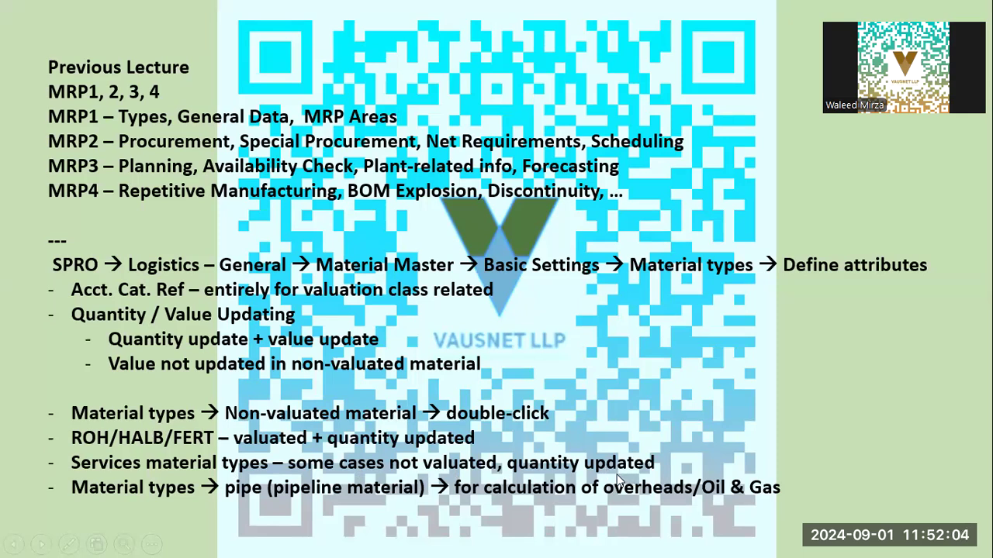
Step: Back in the Material types overview, search for 'sem' and jump to DIEN Service
key("alt+Tab")
double_click(70, 145)
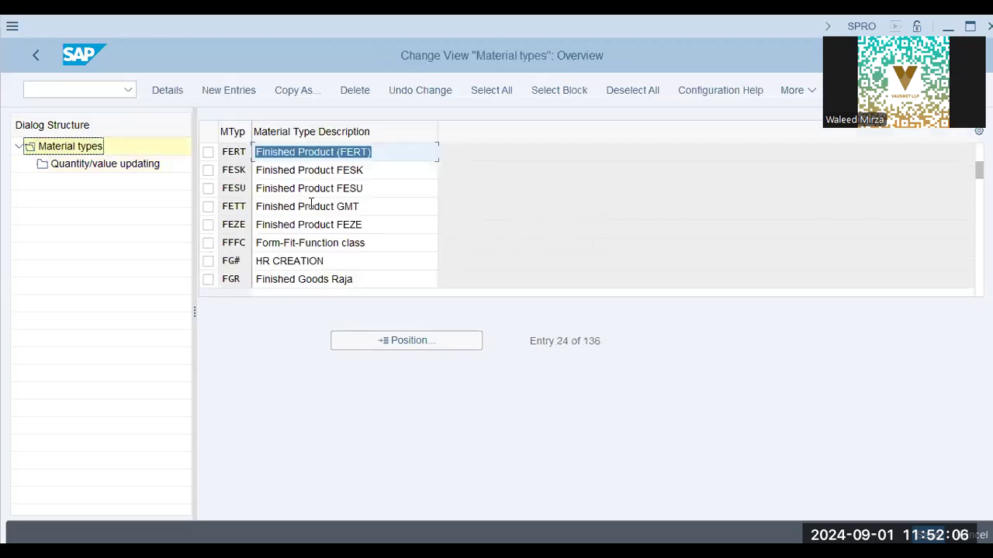
left_click(414, 341)
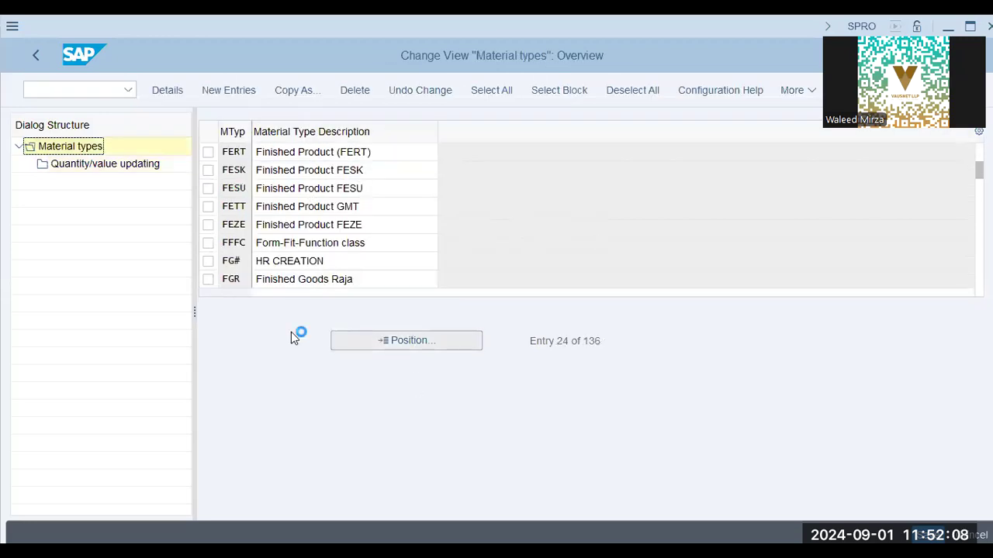
left_click(250, 282)
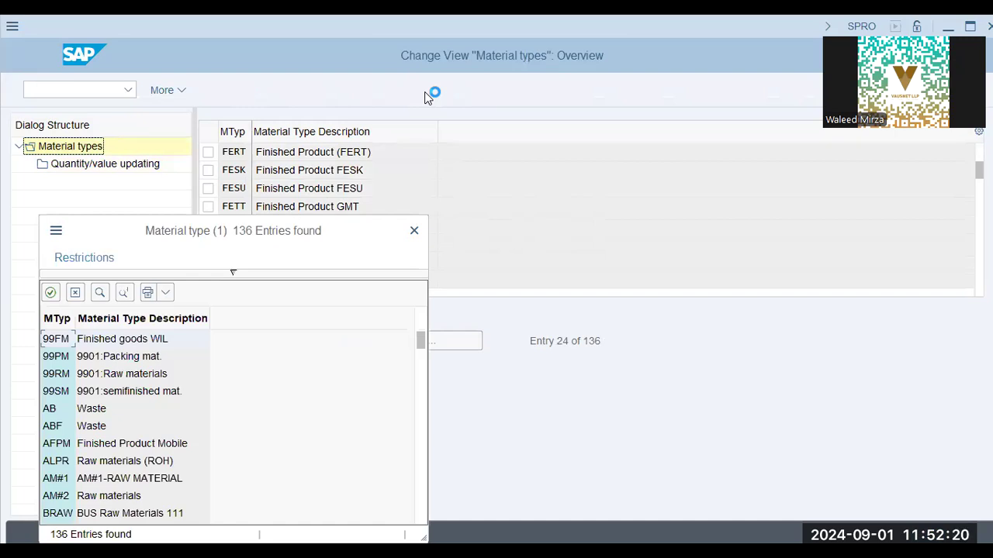
left_click(99, 293)
type("sem")
key("Return")
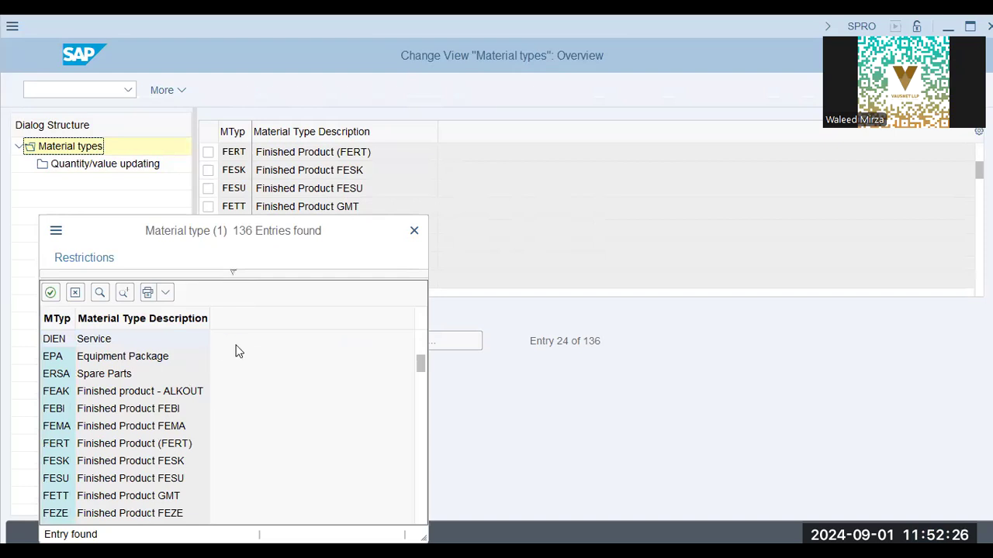
key("Return")
key("Return")
left_click(206, 154)
Step: In DIEN's quantity/value updating, tick Value updating for valuation area AA42 and save
double_click(147, 164)
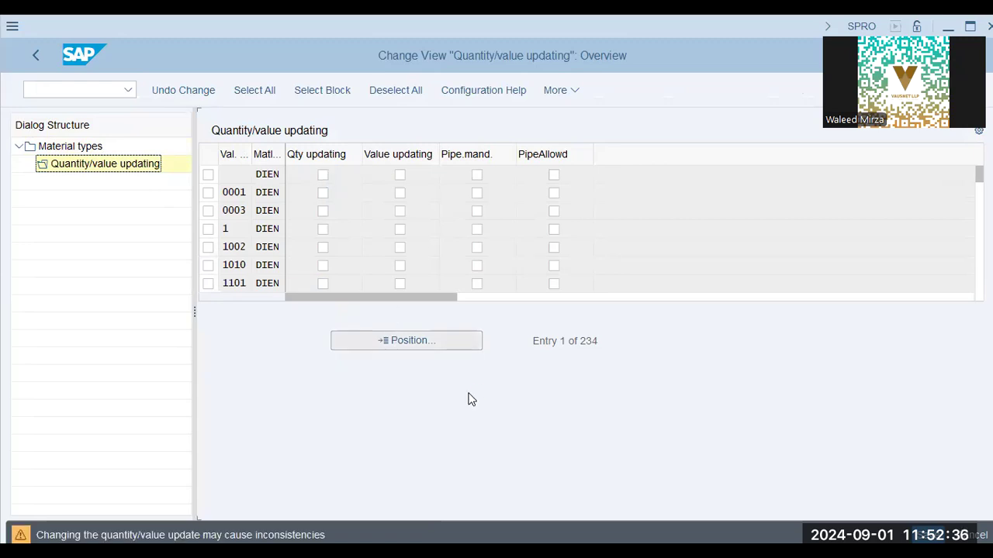
type("aa42")
key("Return")
left_click(400, 174)
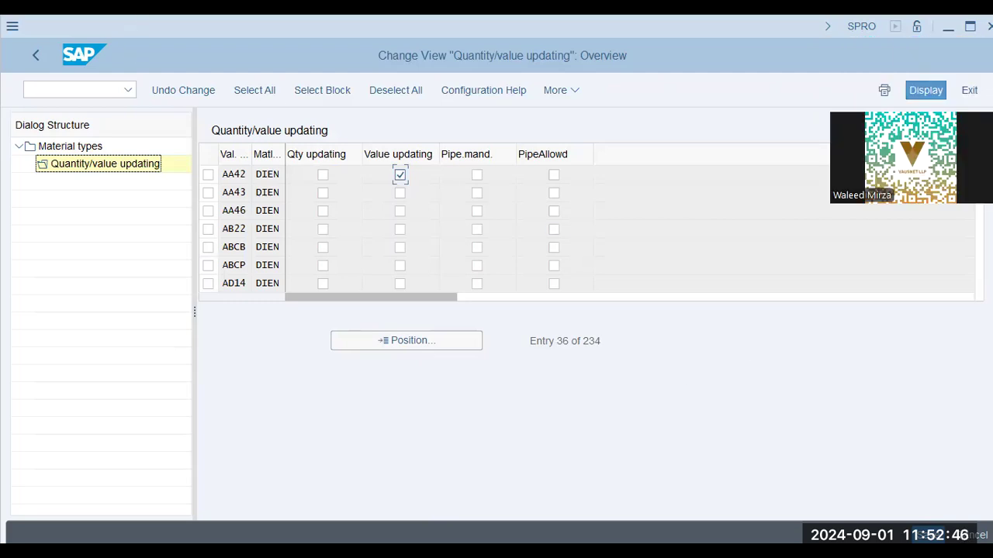
left_click(969, 26)
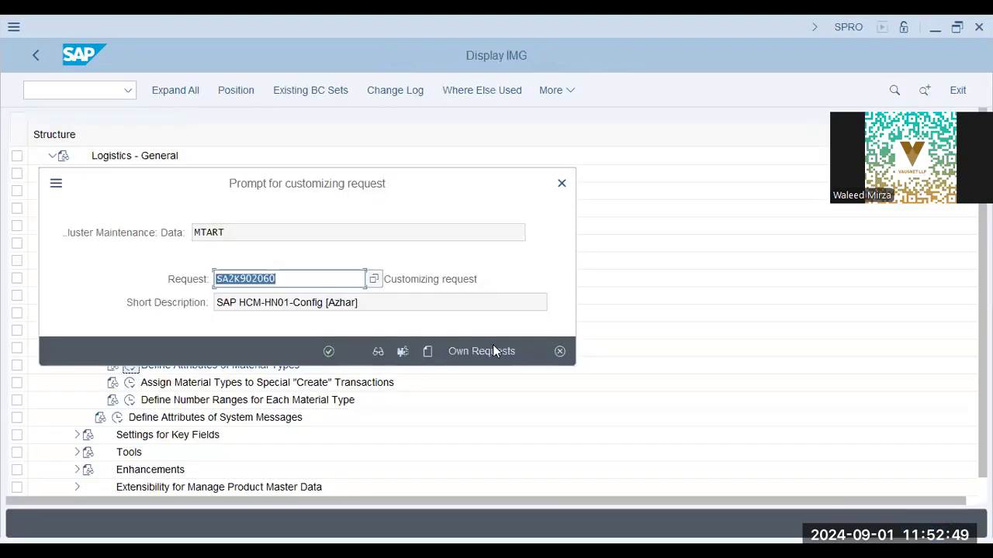
Step: Search your own customizing requests by owner name and assign the change to the found request
left_click(492, 350)
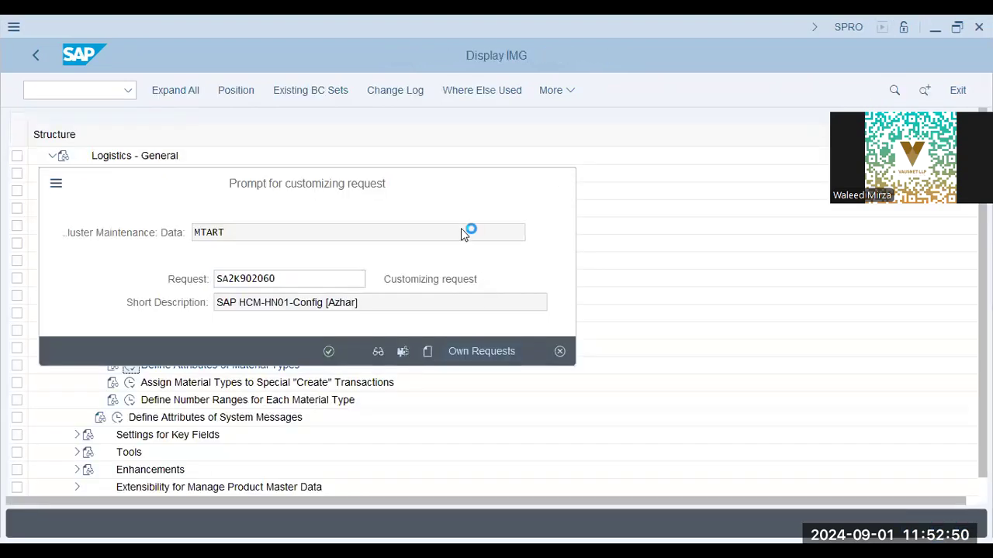
left_click(379, 281)
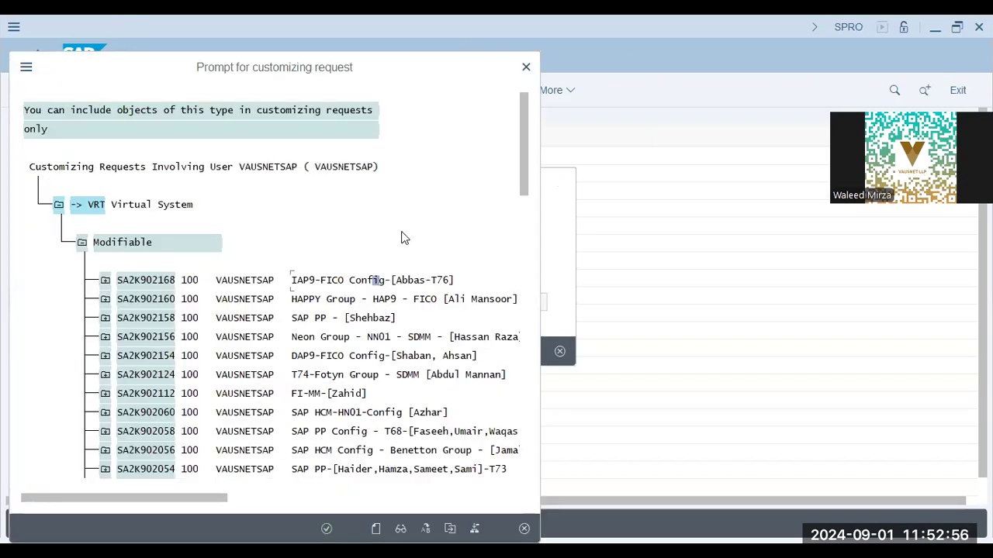
key("ctrl+f")
type("usama")
key("Return")
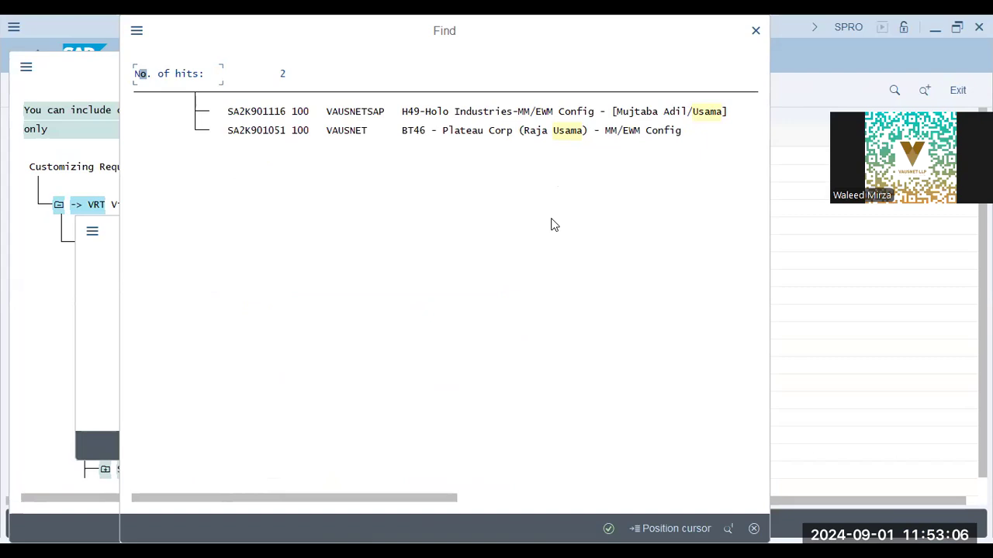
key("Escape")
type("osama")
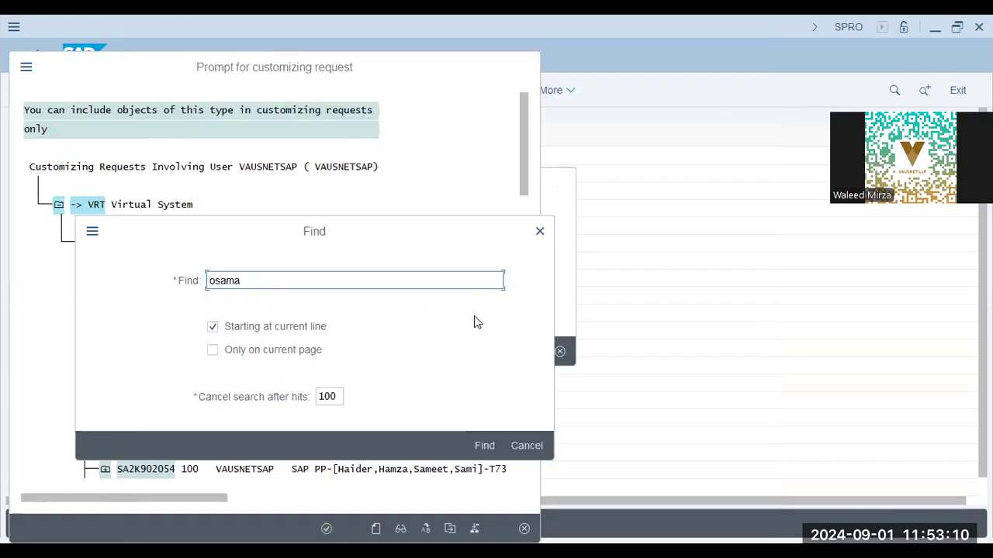
key("Return")
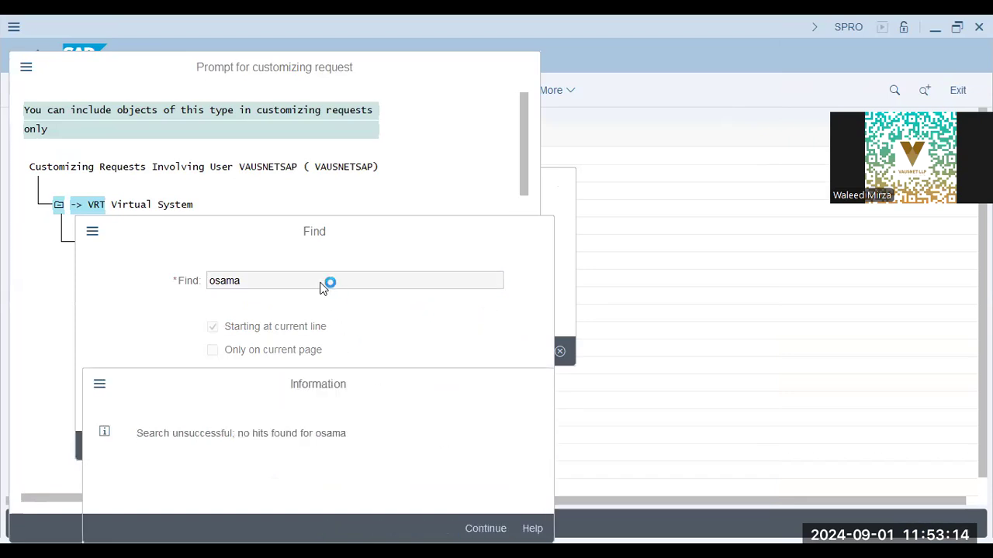
type("shehb")
key("Return")
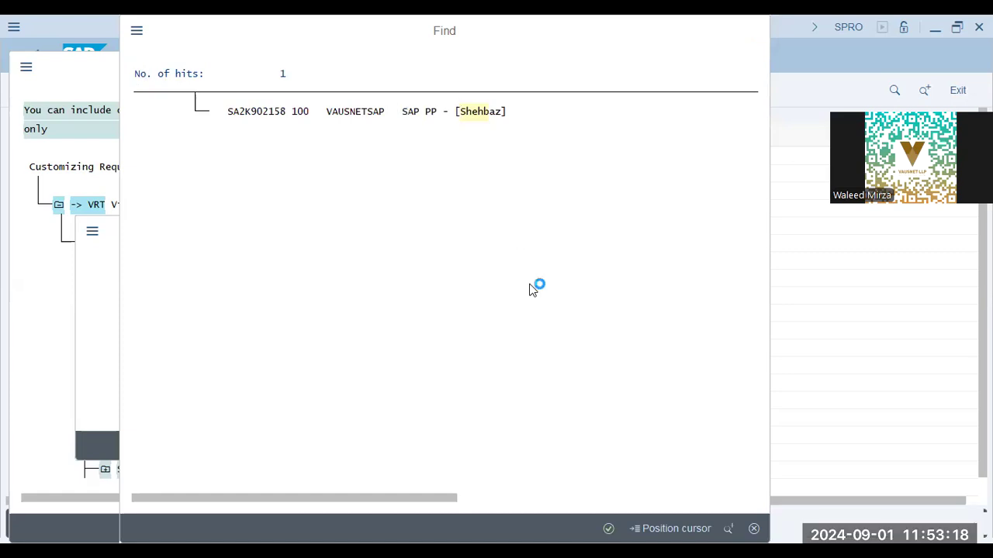
left_click(327, 529)
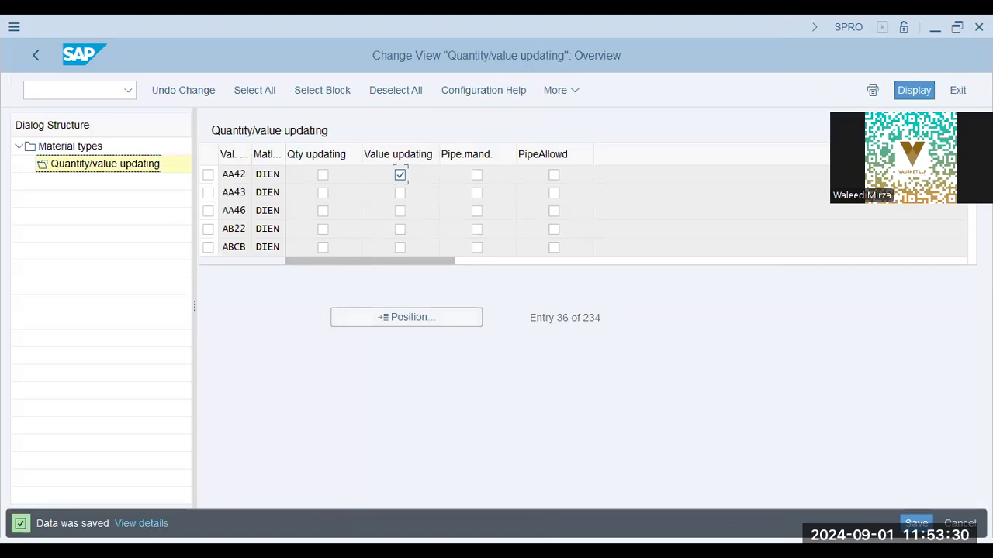
Step: Review the lecture slides, then go back to the Material types overview positioned at DIEN
left_click(312, 541)
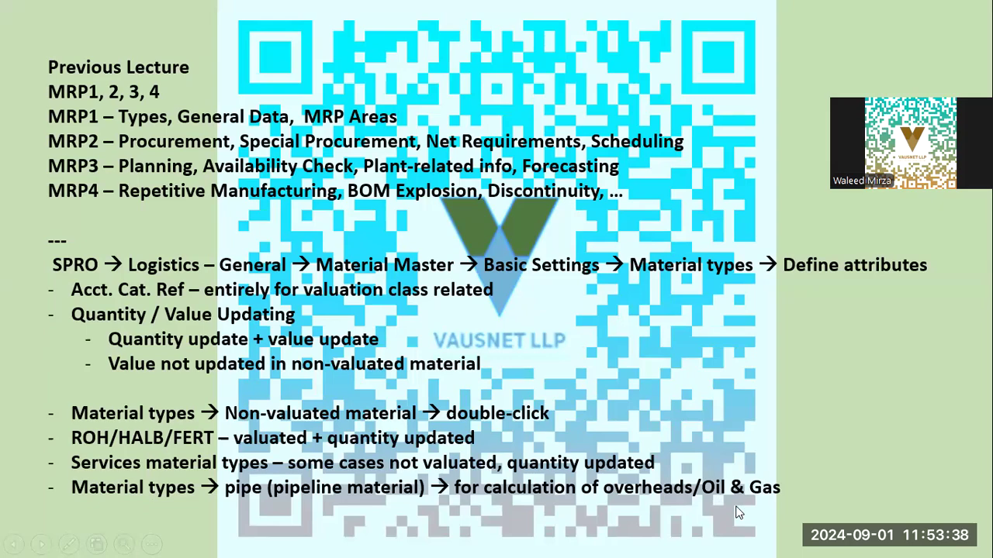
key("alt+Tab")
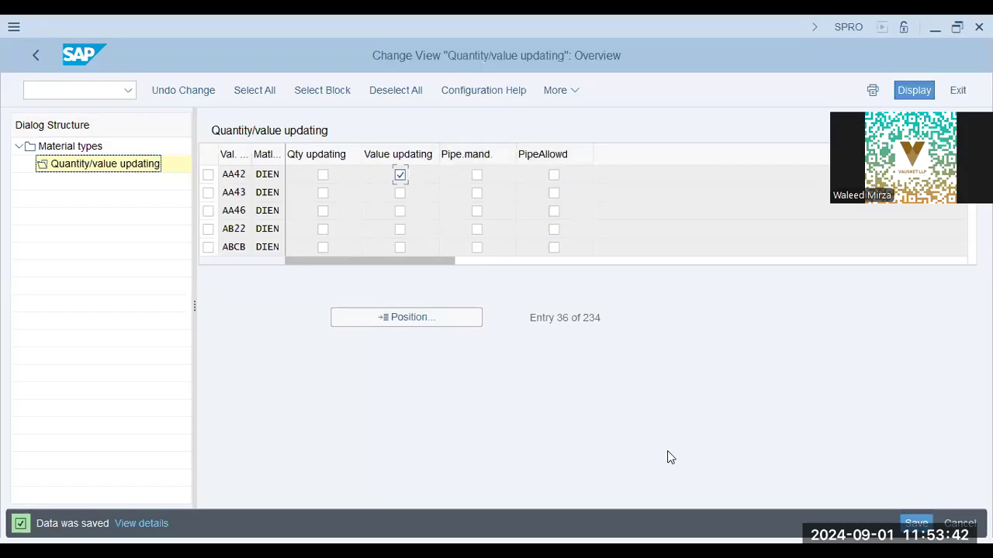
key("alt+Tab")
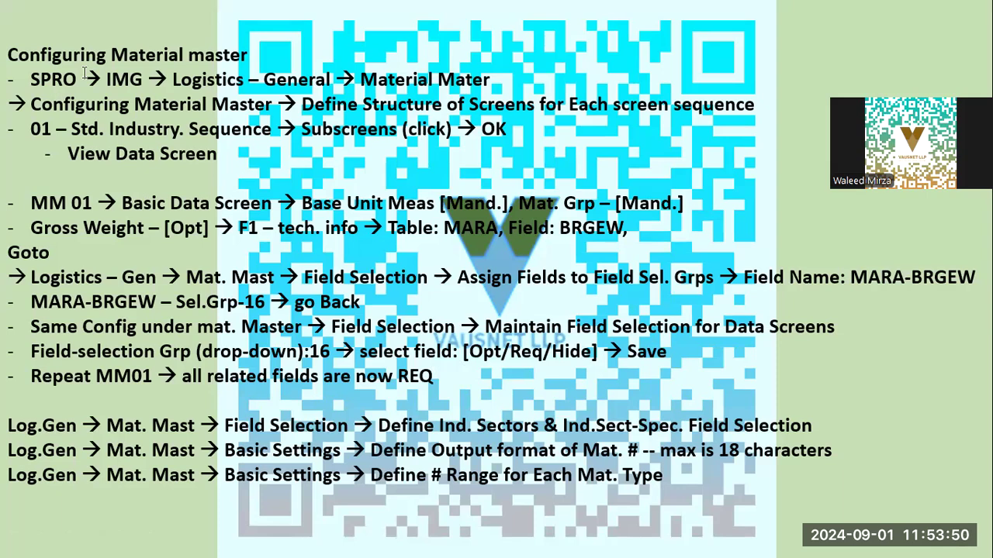
key("alt+Tab")
left_click(33, 58)
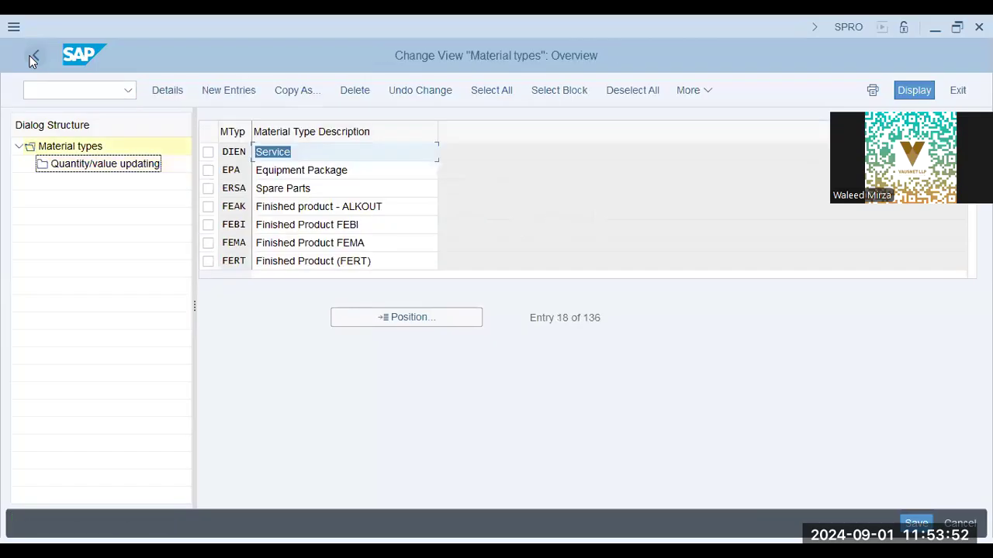
Step: Collapse Basic Settings and run Define Structure of Data Screens for Each Screen Sequence, checking the notes slide
left_click(33, 58)
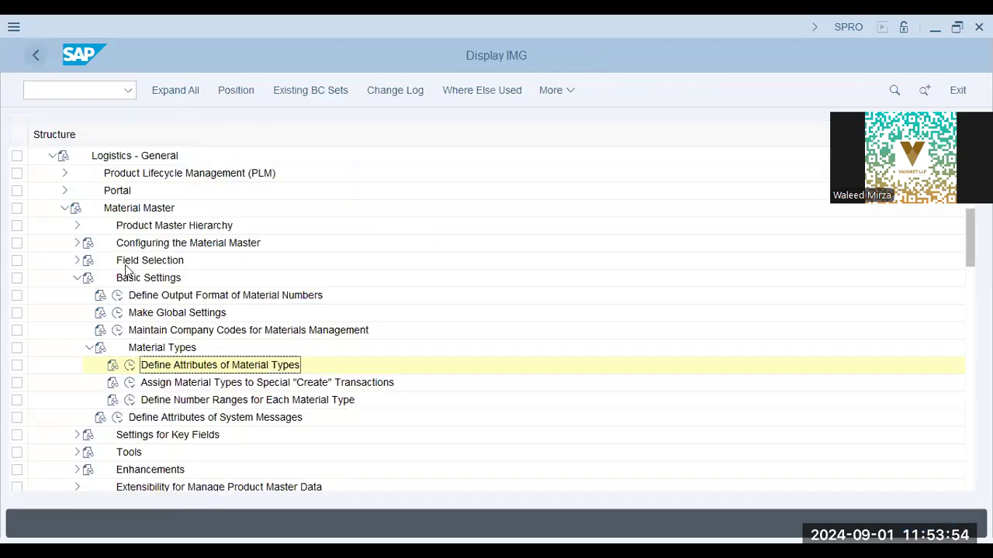
left_click(77, 277)
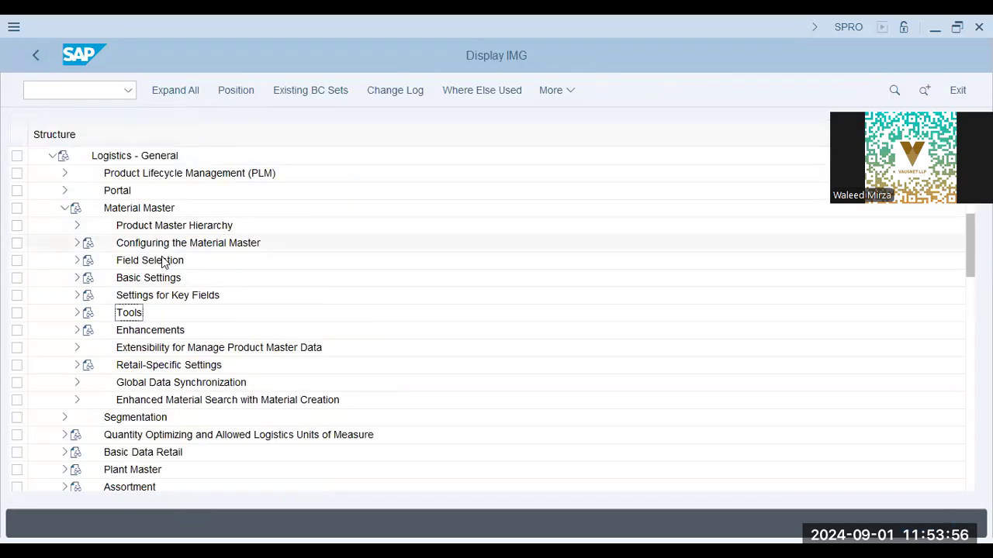
left_click(77, 243)
left_click(245, 261)
left_click(222, 279)
left_click(117, 280)
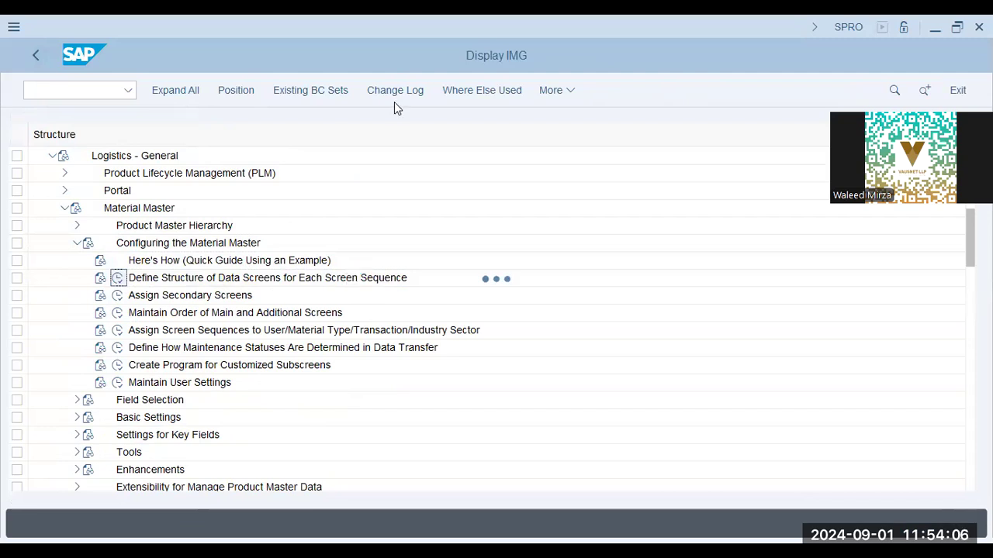
key("alt+Tab")
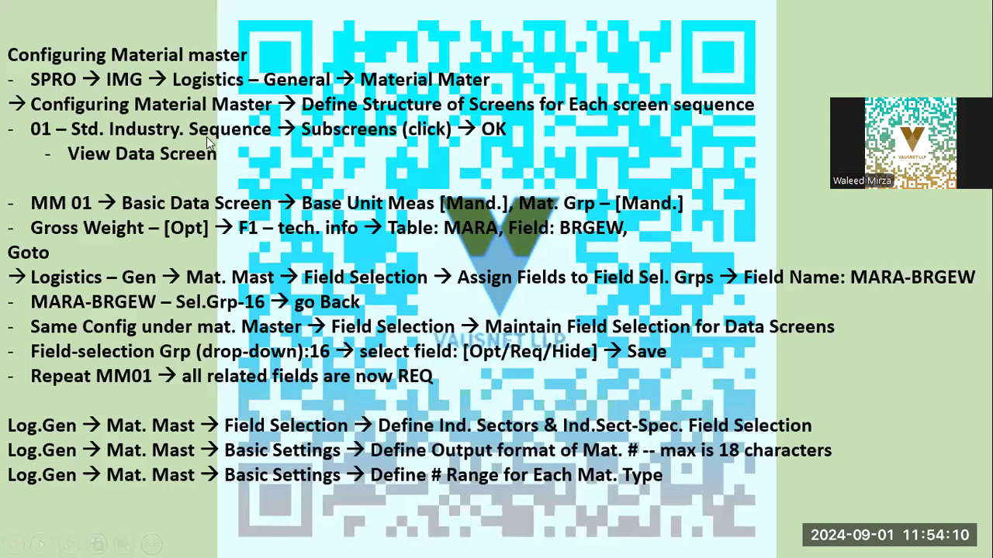
key("alt+Tab")
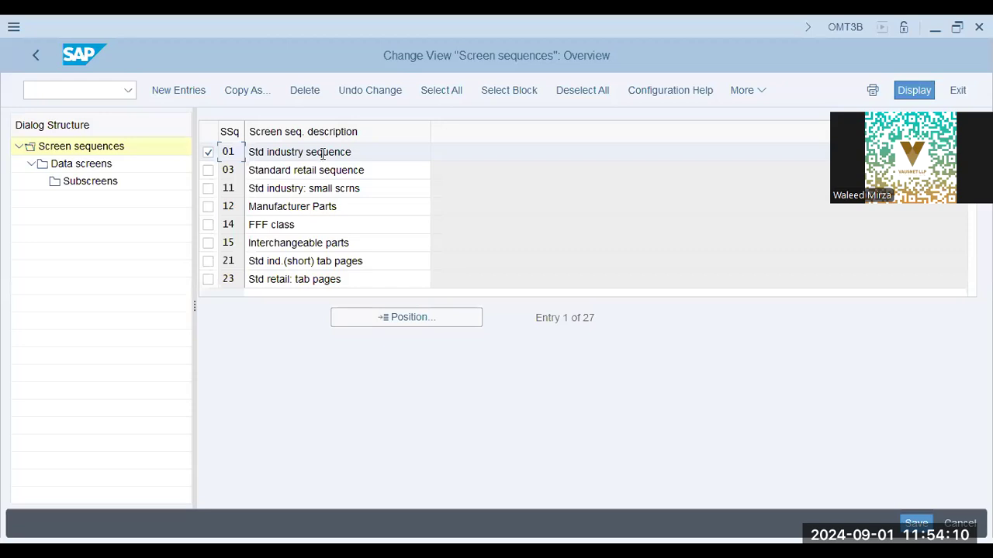
Step: Browse the data screens of sequence 01, such as Work Scheduling and Quality Management
double_click(71, 170)
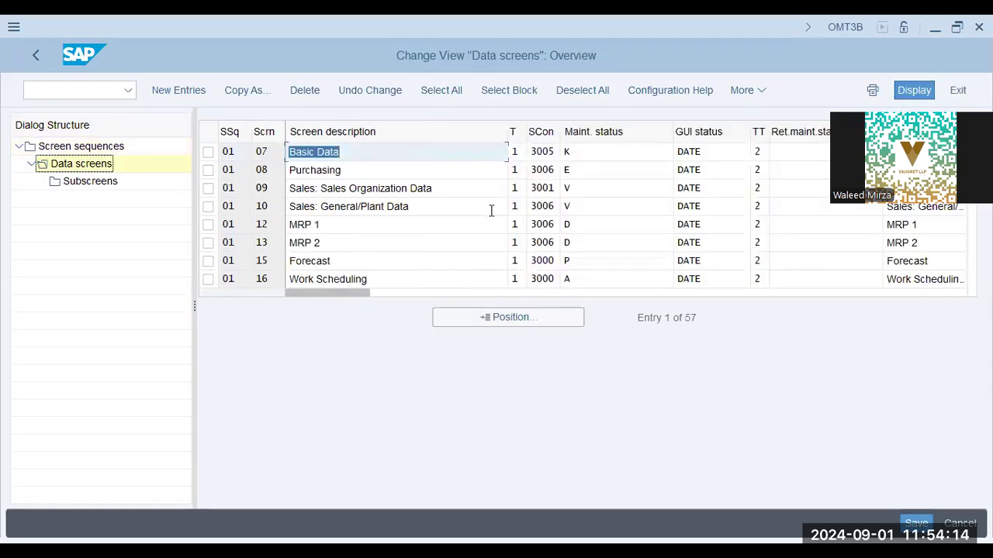
left_click(413, 207)
left_click(381, 242)
left_click(379, 261)
left_click(388, 279)
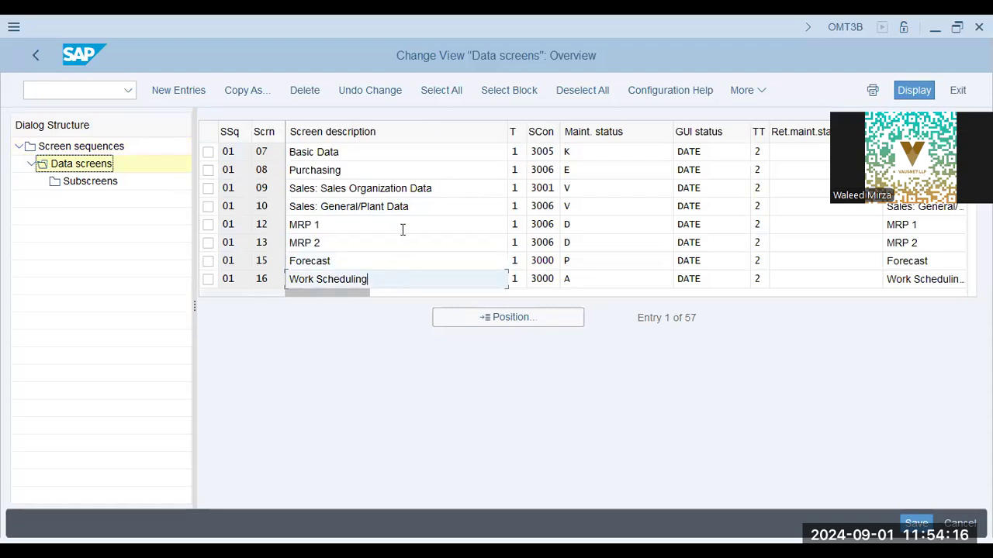
scroll(403, 230, "down", 3)
left_click(401, 227)
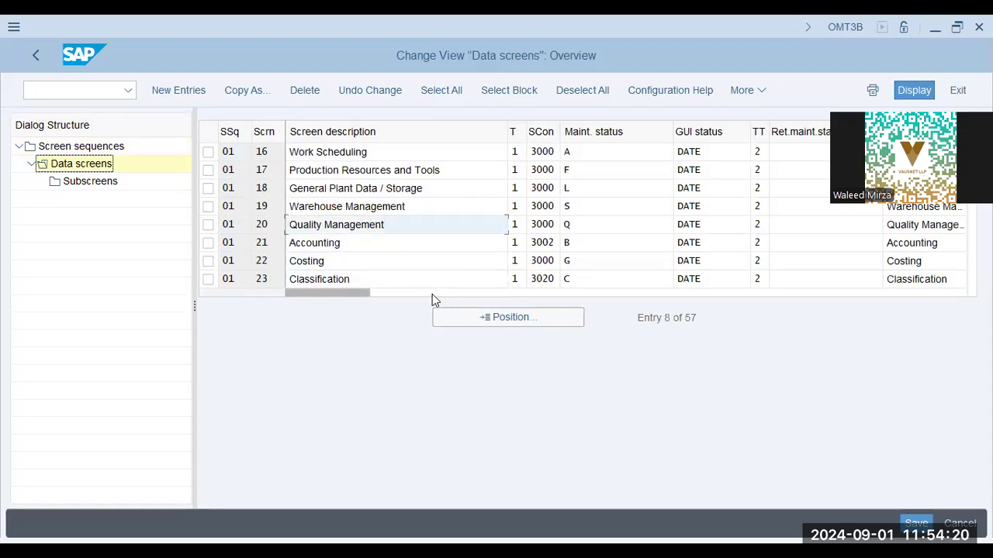
scroll(432, 294, "down", 3)
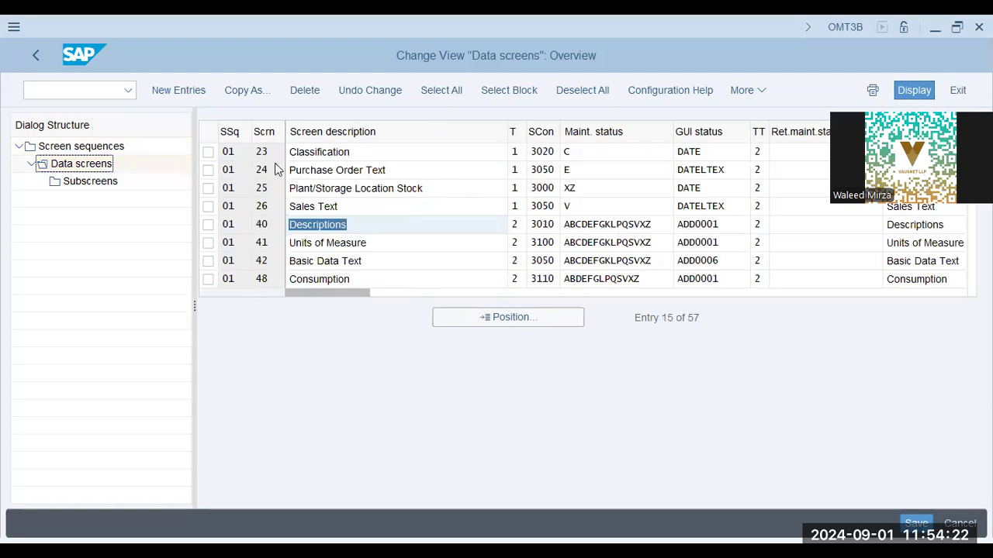
left_click(273, 202)
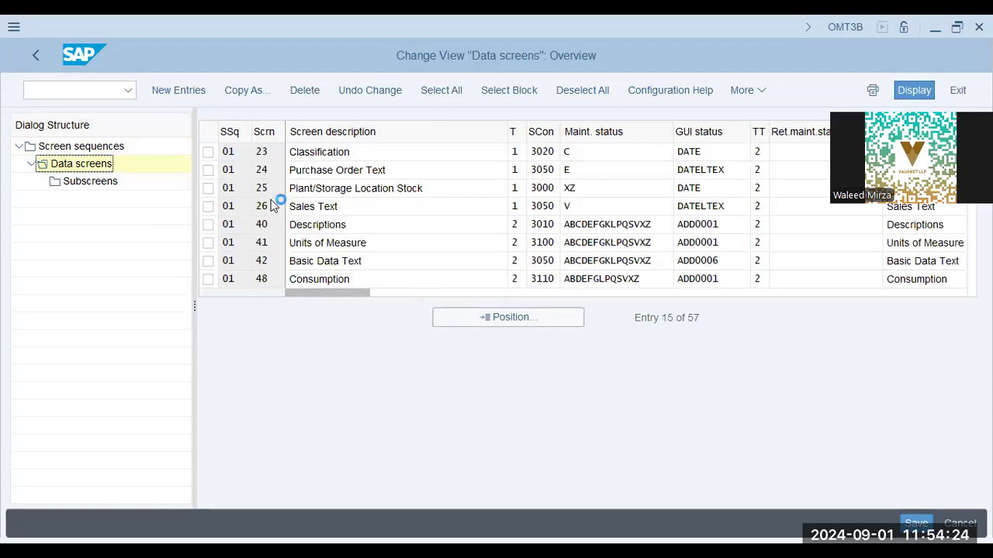
Step: After checking the notes slide, open the subscreens of Basic Data screen 07
key("alt+Tab")
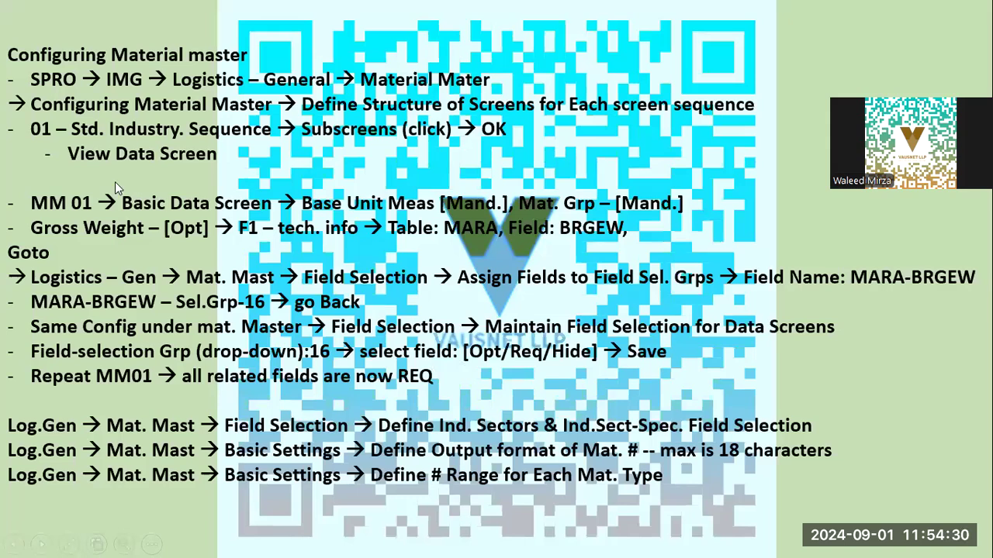
key("alt+Tab")
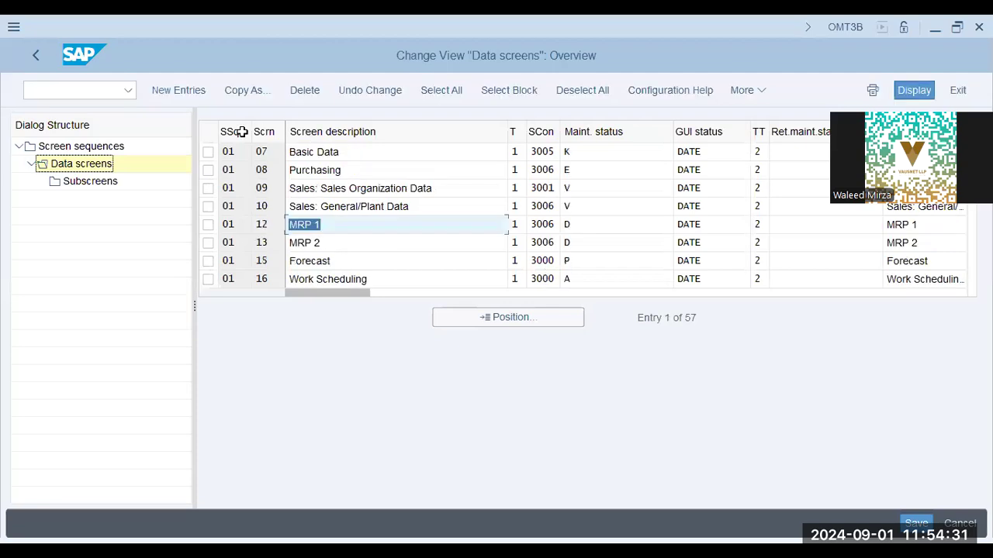
left_click(208, 152)
left_click(89, 181)
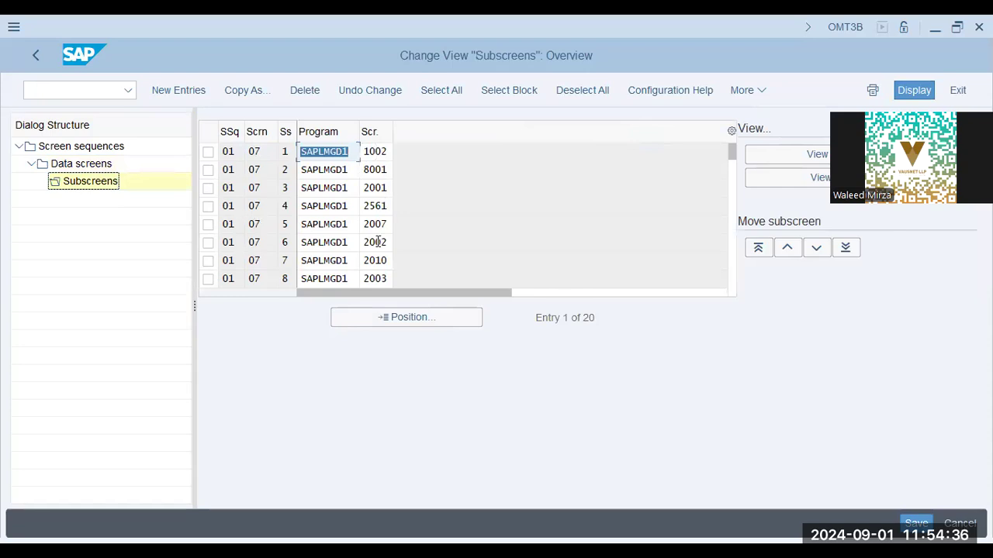
left_click(377, 242)
left_click(377, 278)
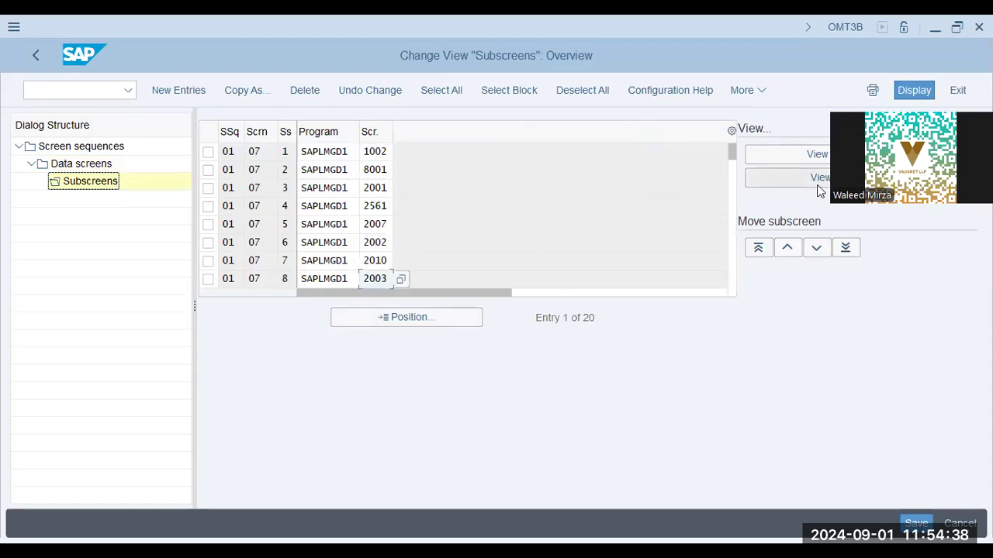
left_click_drag(938, 103, 939, 316)
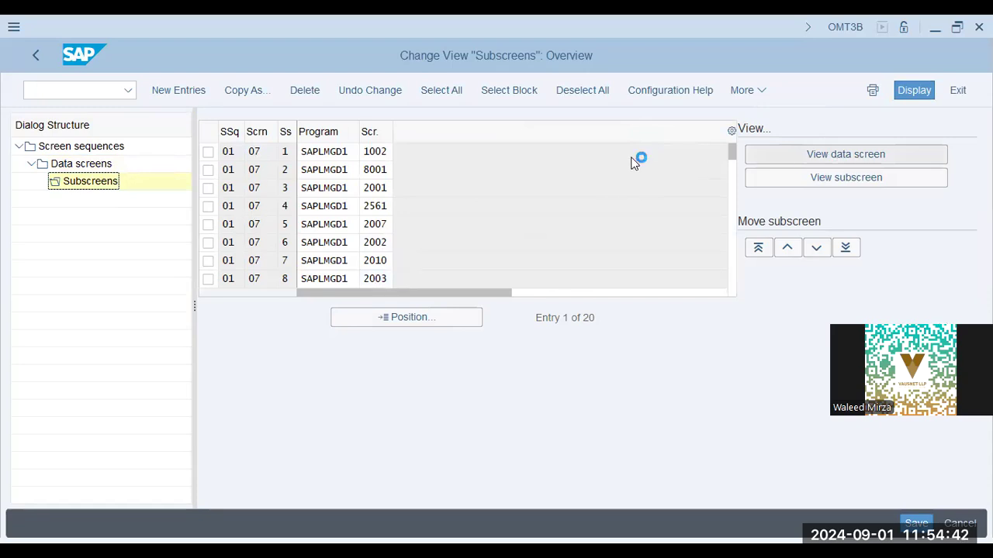
left_click(285, 220)
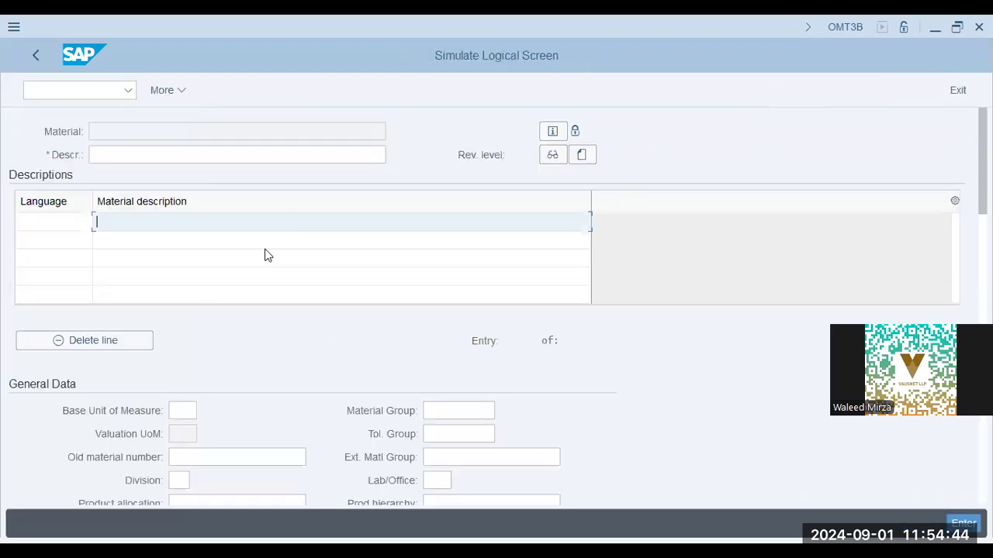
left_click(194, 410)
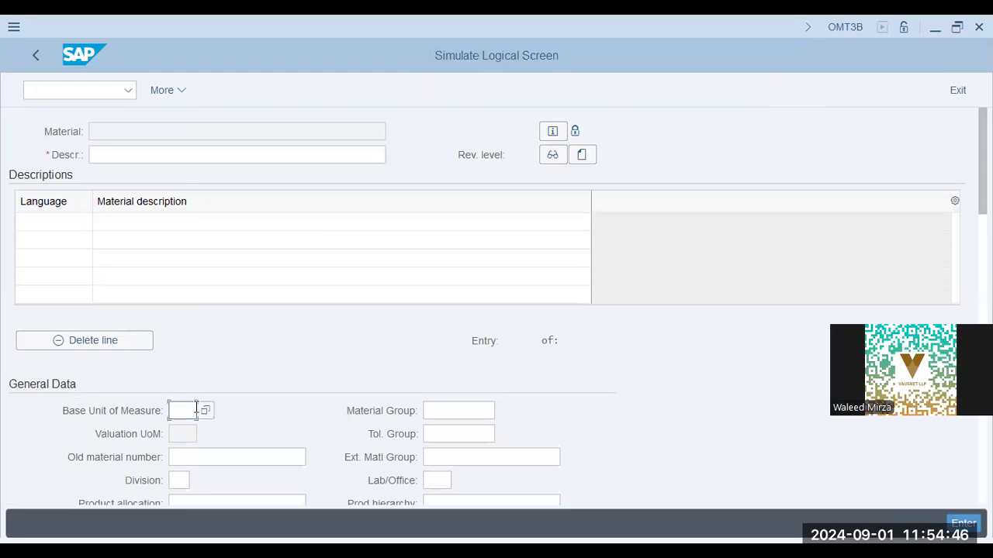
scroll(432, 359, "down", 5)
left_click(268, 316)
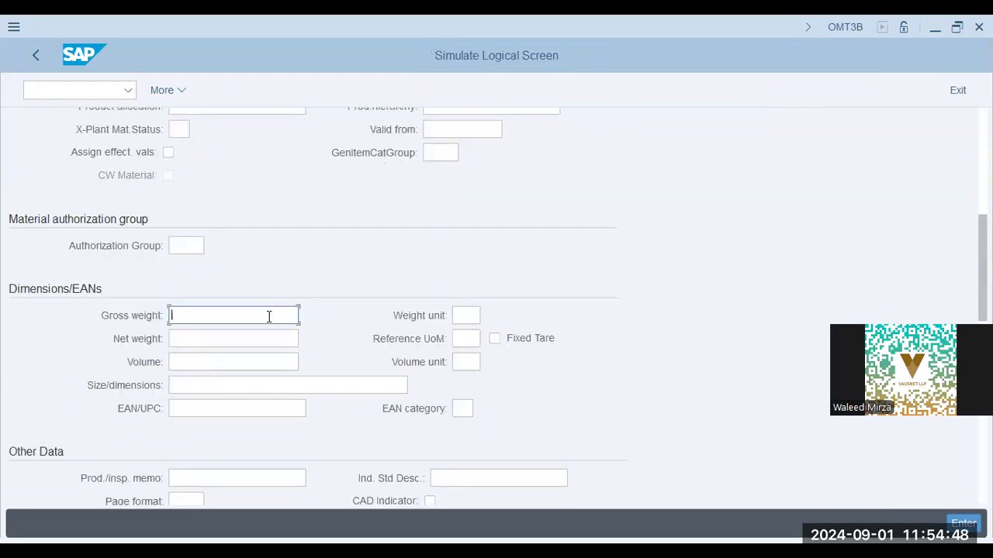
scroll(279, 334, "down", 5)
left_click(232, 453)
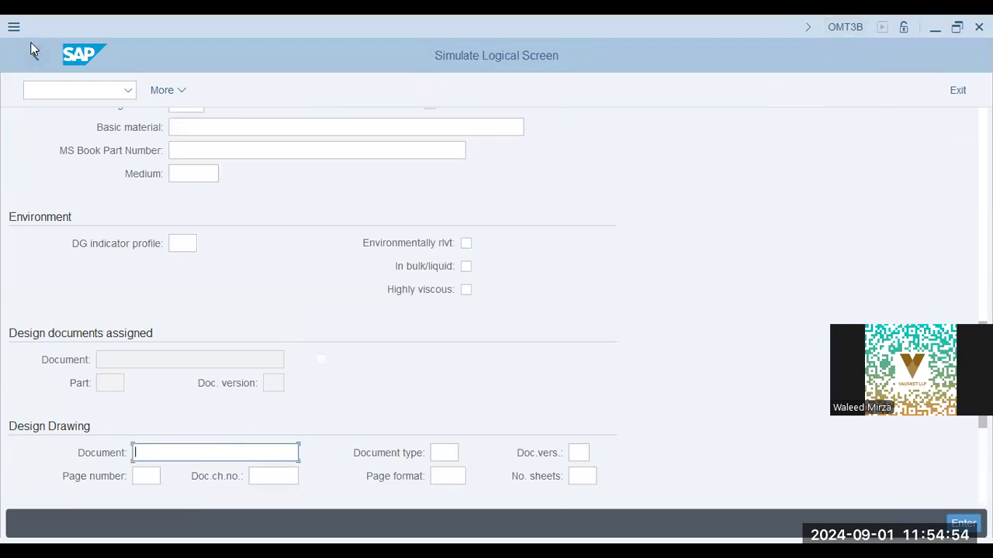
left_click(958, 90)
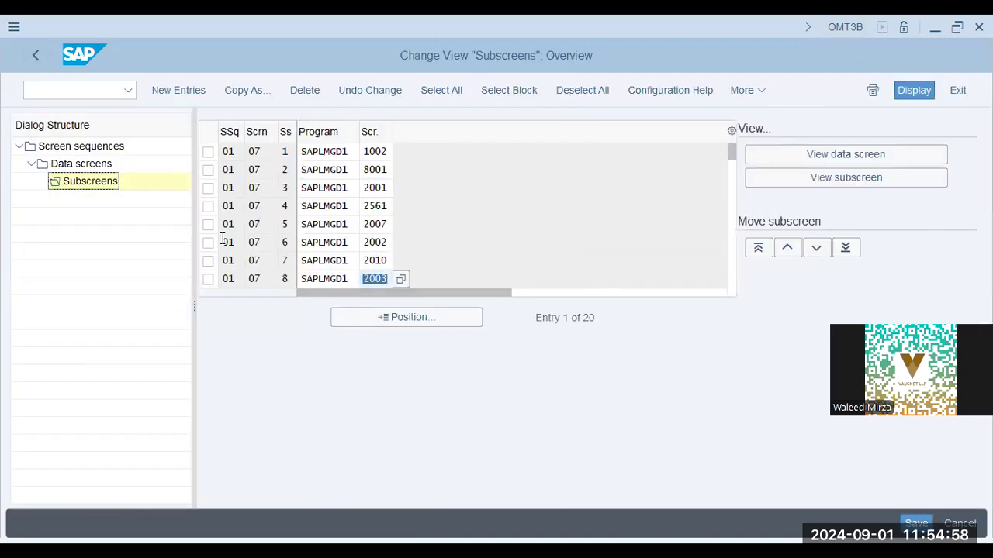
left_click(72, 166)
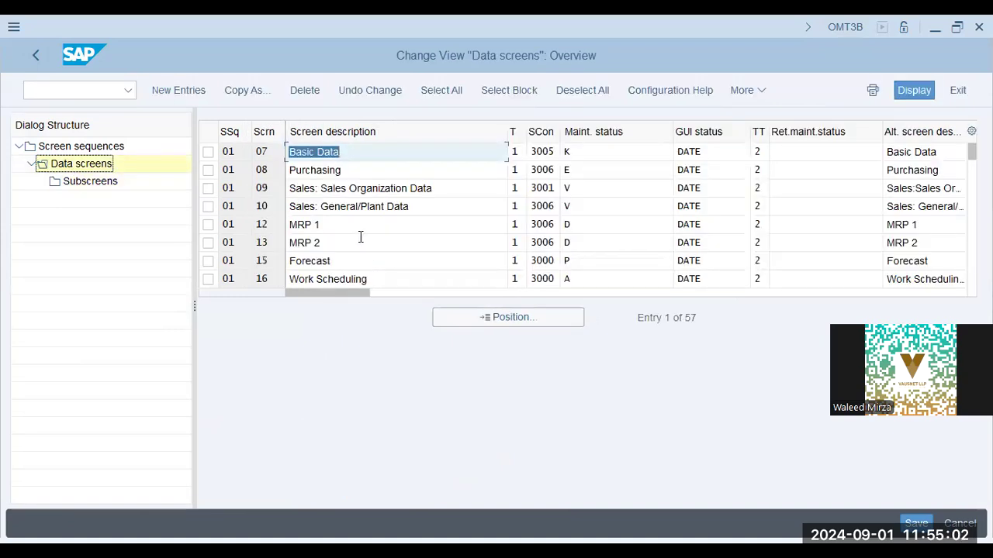
Step: Open the subscreens of screen 09 Sales: Sales Organization Data and preview subscreen 1004
left_click(208, 187)
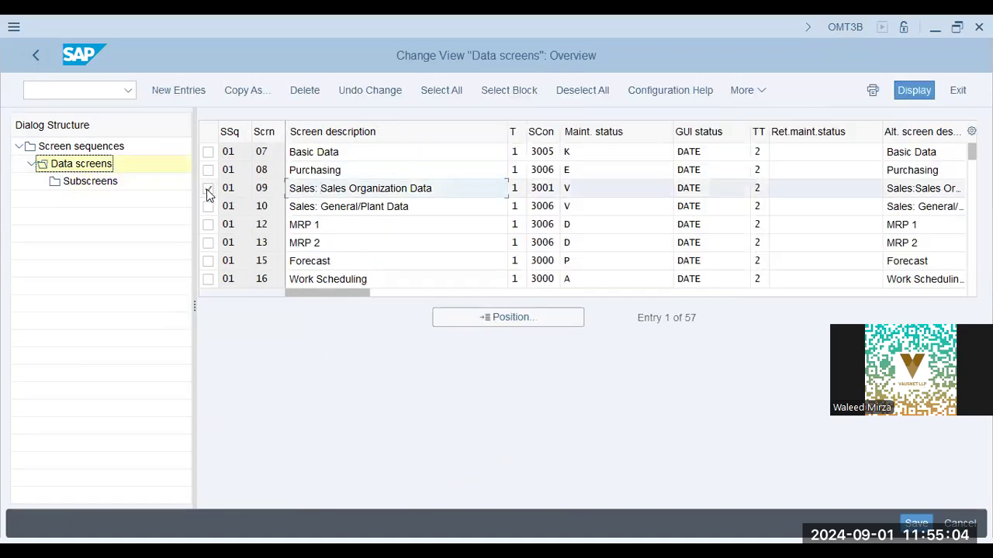
left_click(81, 184)
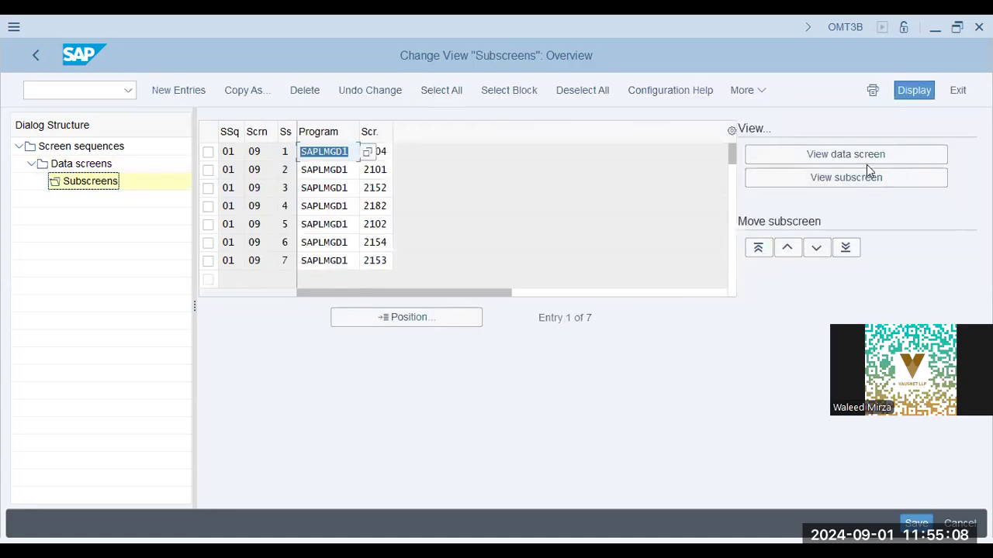
left_click(869, 180)
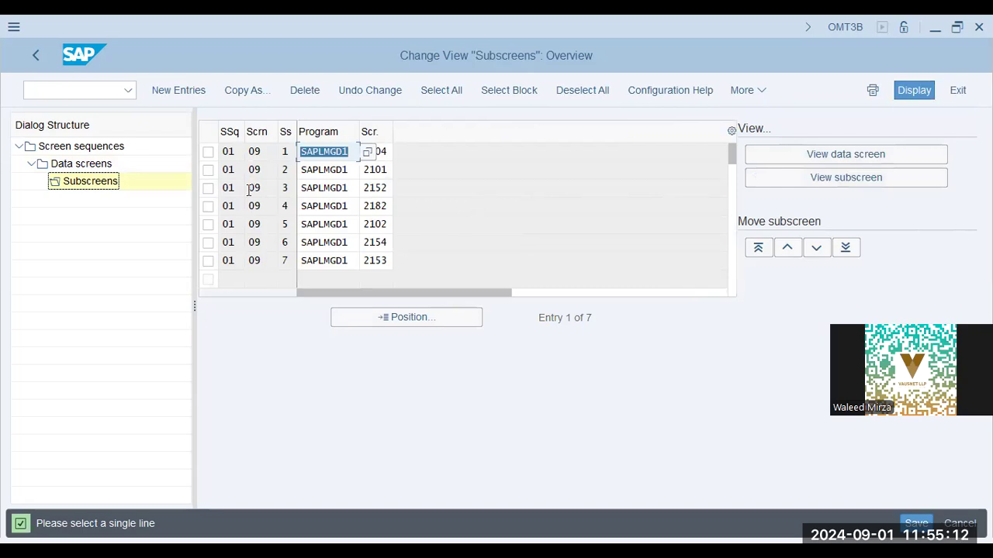
left_click(208, 152)
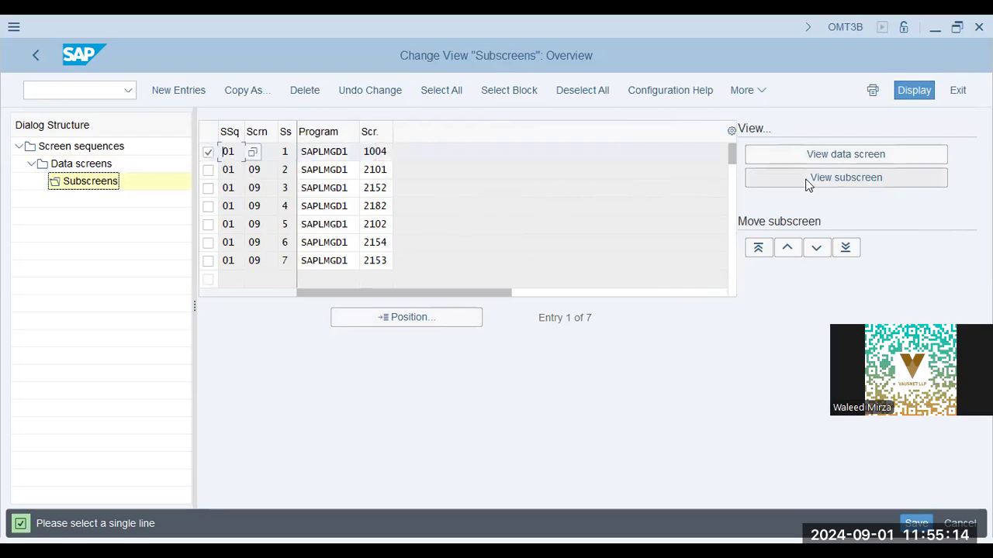
left_click(857, 178)
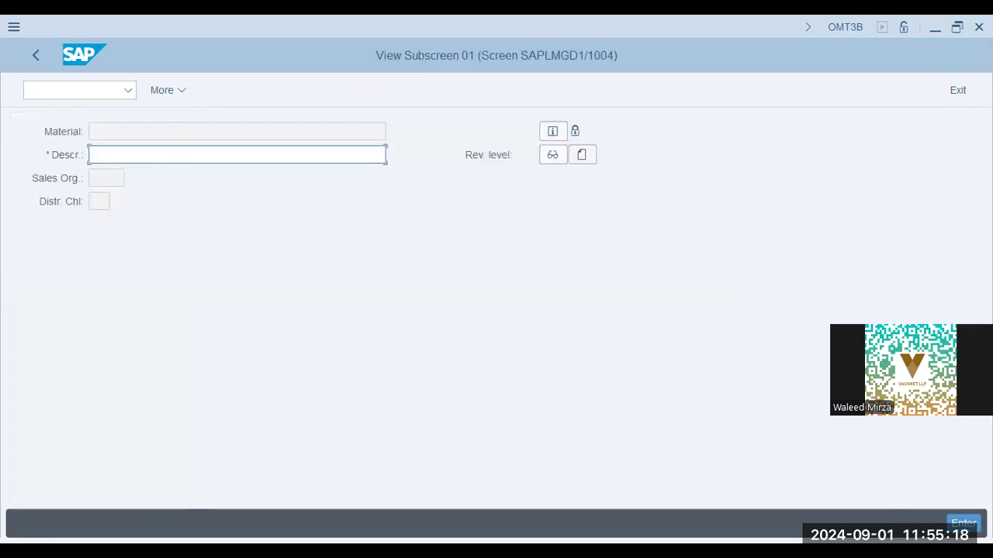
left_click(957, 90)
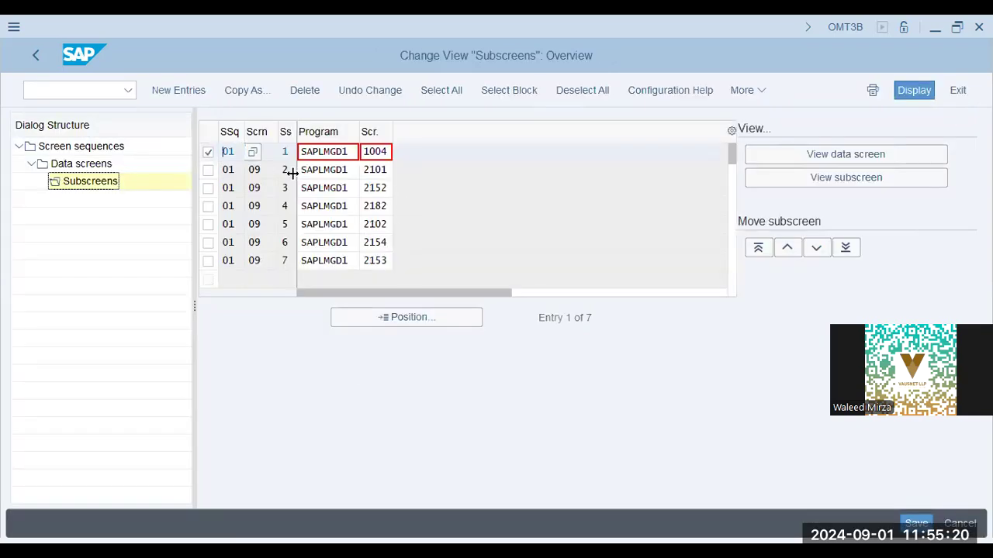
left_click(226, 151)
Step: Simulate the full Sales Organization Data screen, scroll through it, close it, and show the slide
left_click(829, 154)
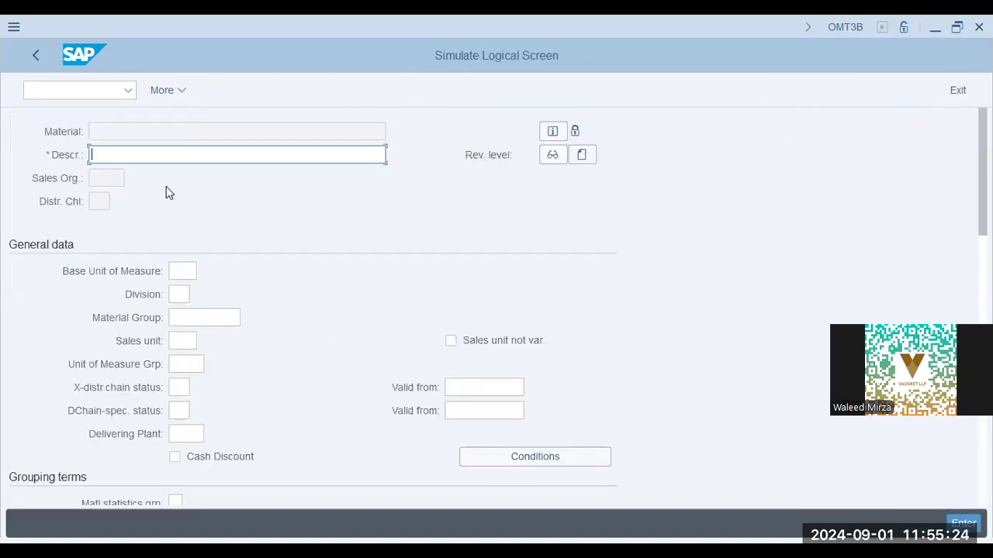
scroll(157, 322, "down", 1)
scroll(156, 322, "down", 10)
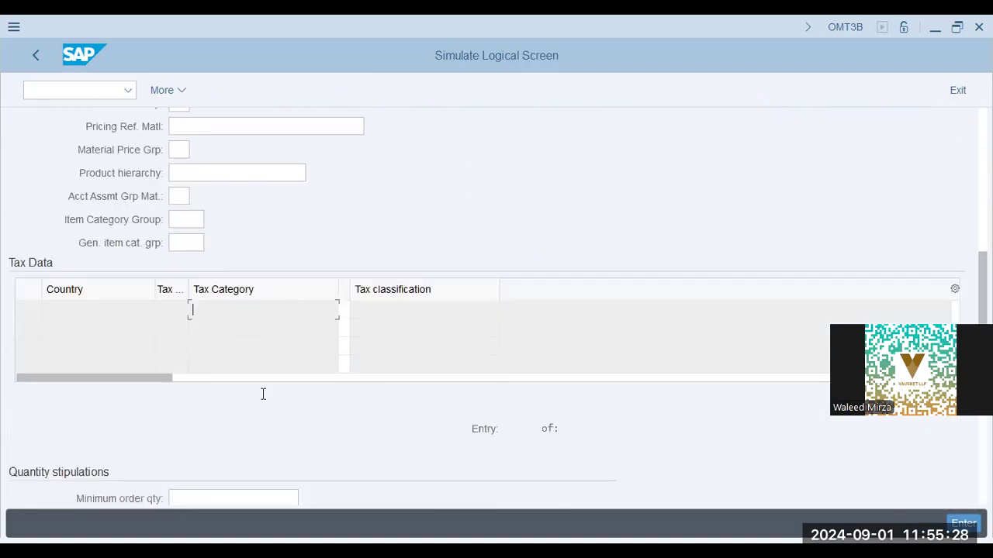
scroll(261, 397, "down", 3)
scroll(264, 396, "up", 10)
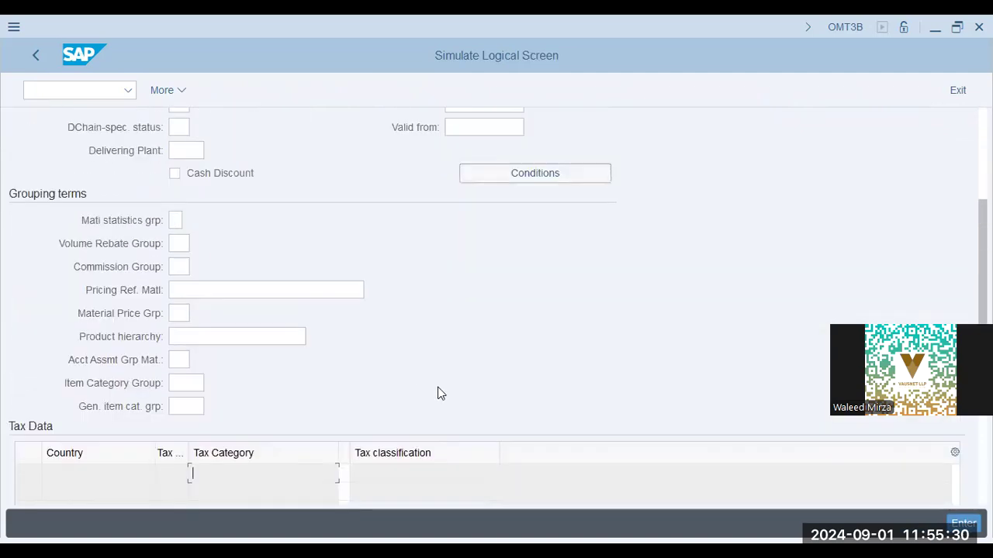
scroll(439, 388, "down", 10)
scroll(183, 363, "down", 2)
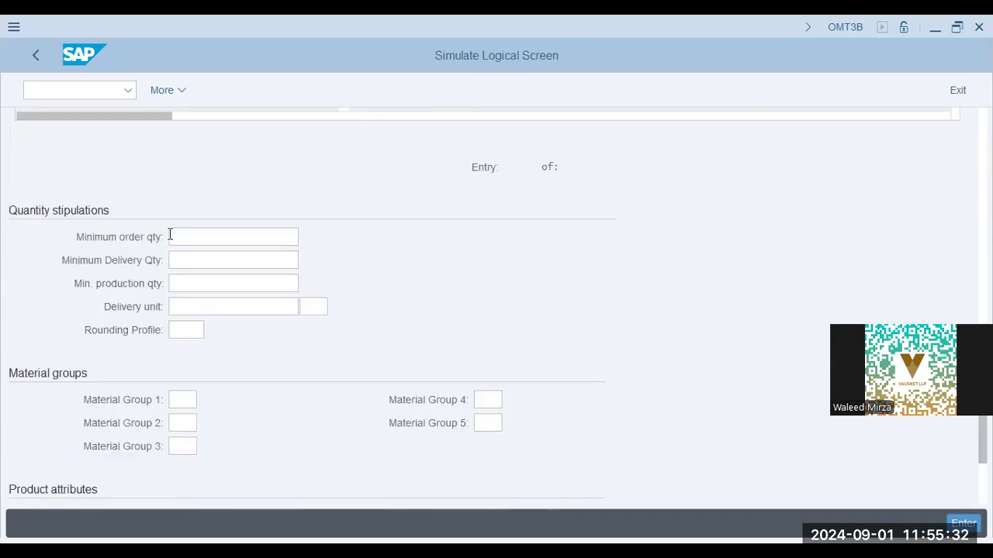
scroll(159, 326, "down", 3)
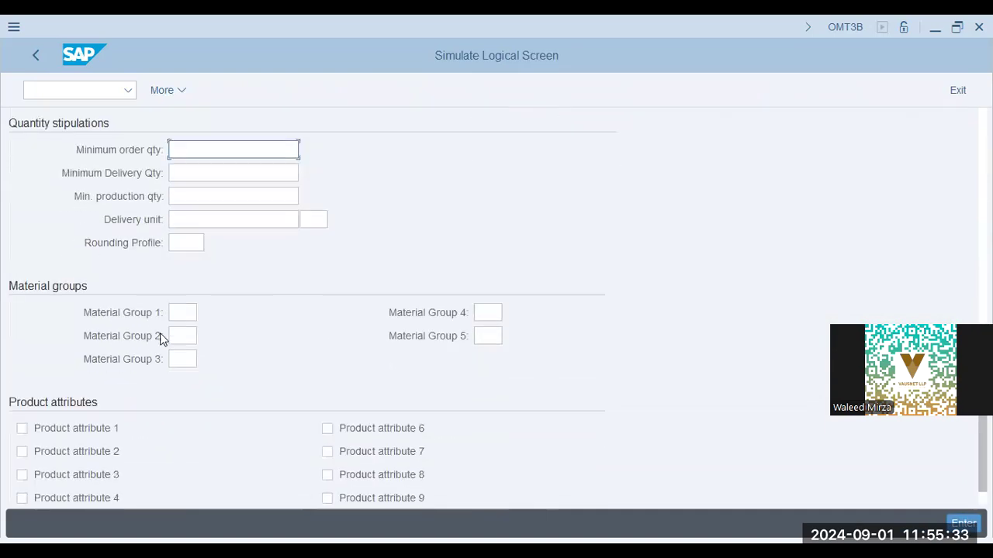
left_click(34, 58)
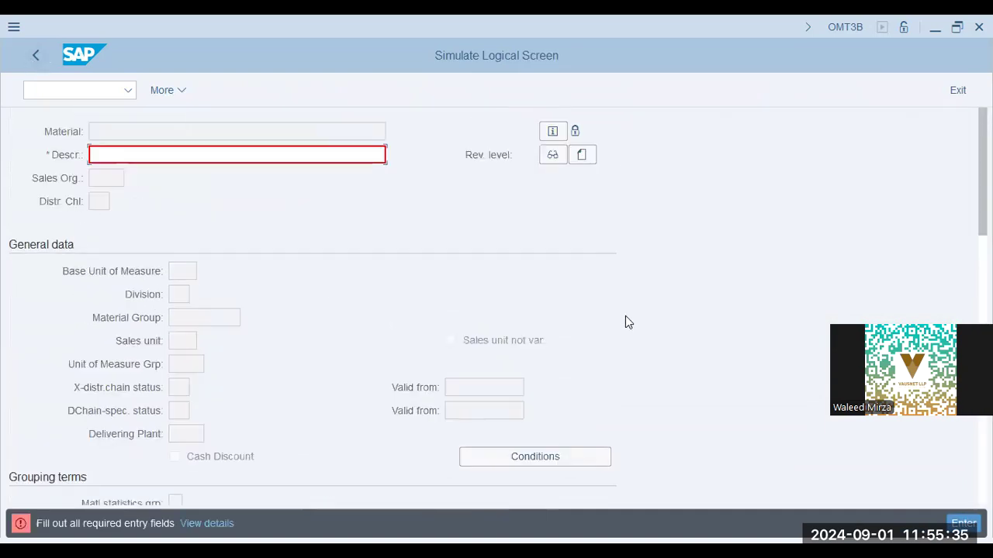
left_click(956, 91)
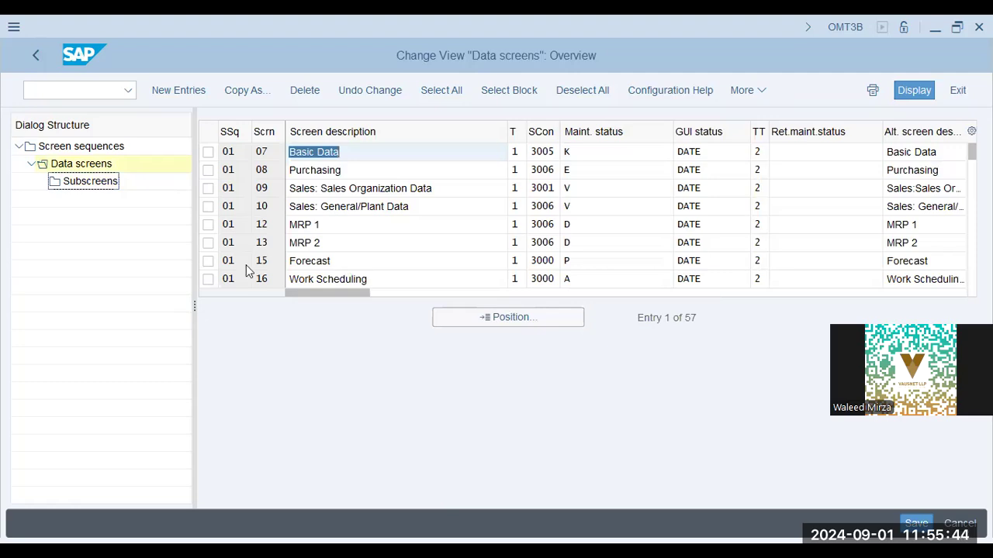
key("alt+Tab")
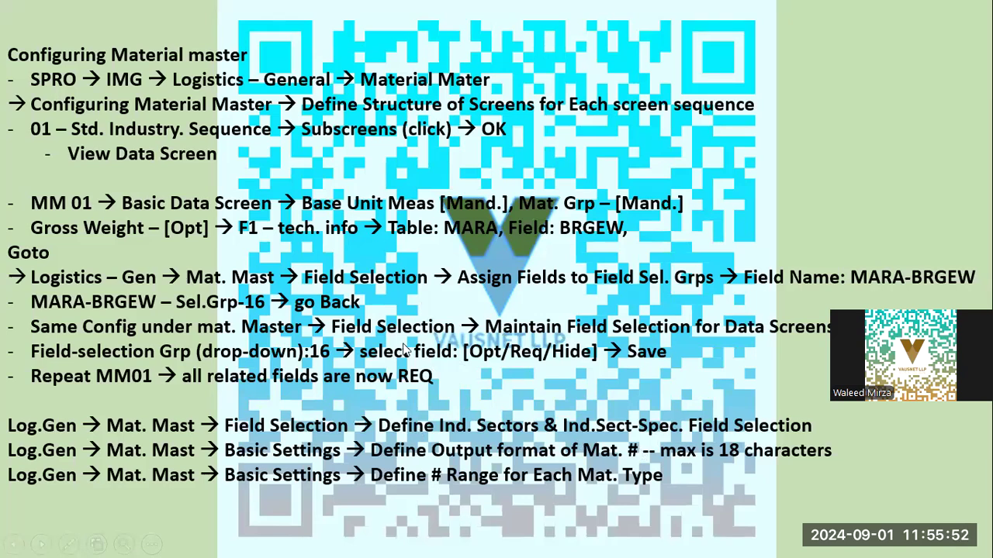
Step: Run Assign Screen Sequences to User/Material Type/Transaction/Industry Sector to show the OMT3E control table
key("alt+Tab")
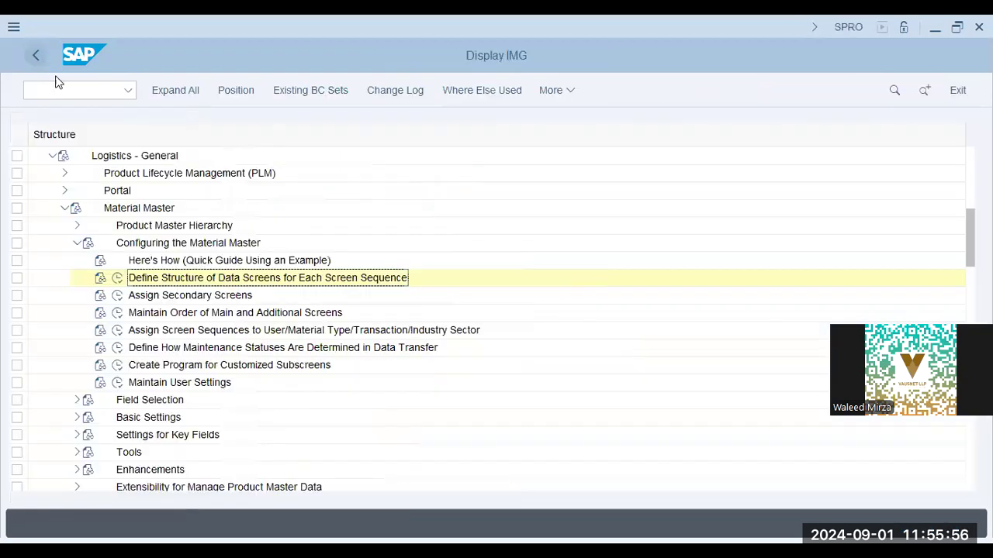
left_click(226, 299)
left_click(243, 332)
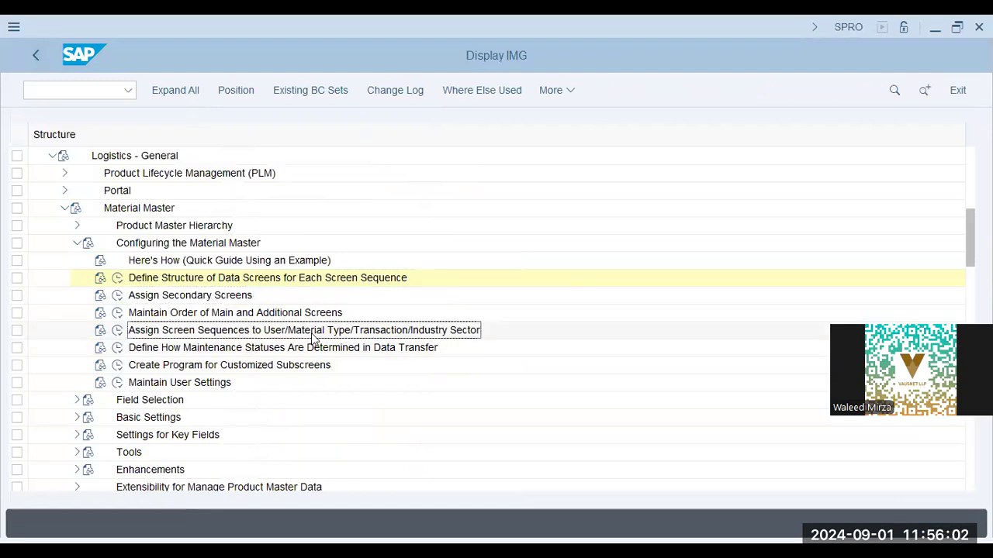
left_click(116, 330)
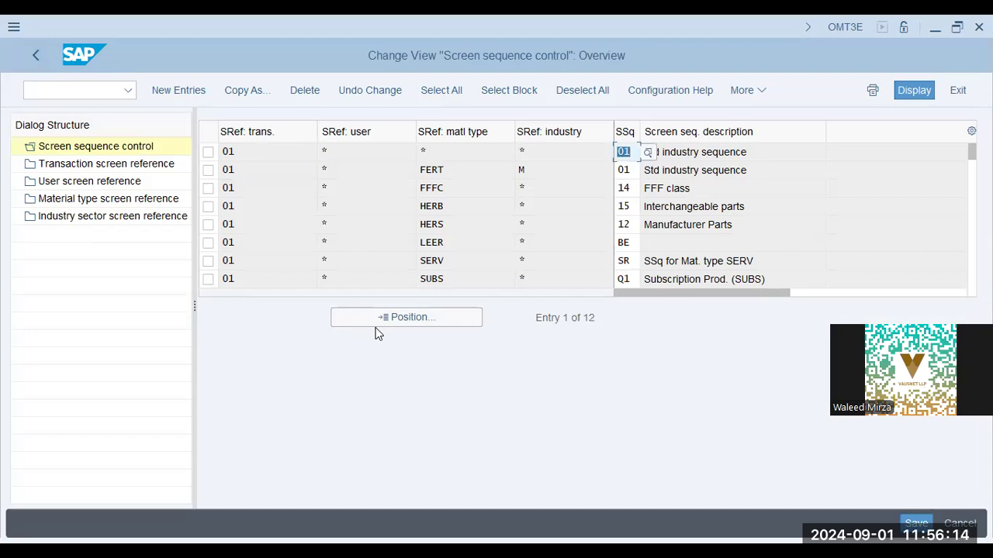
Step: Review the transaction screen references, noting MM01 Create Material uses screen reference 01
left_click(208, 152)
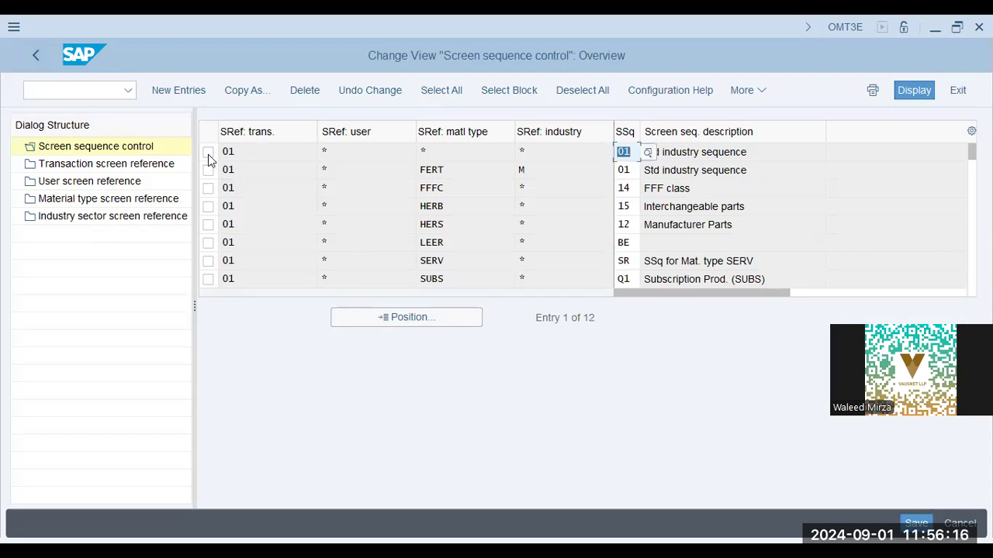
left_click(96, 164)
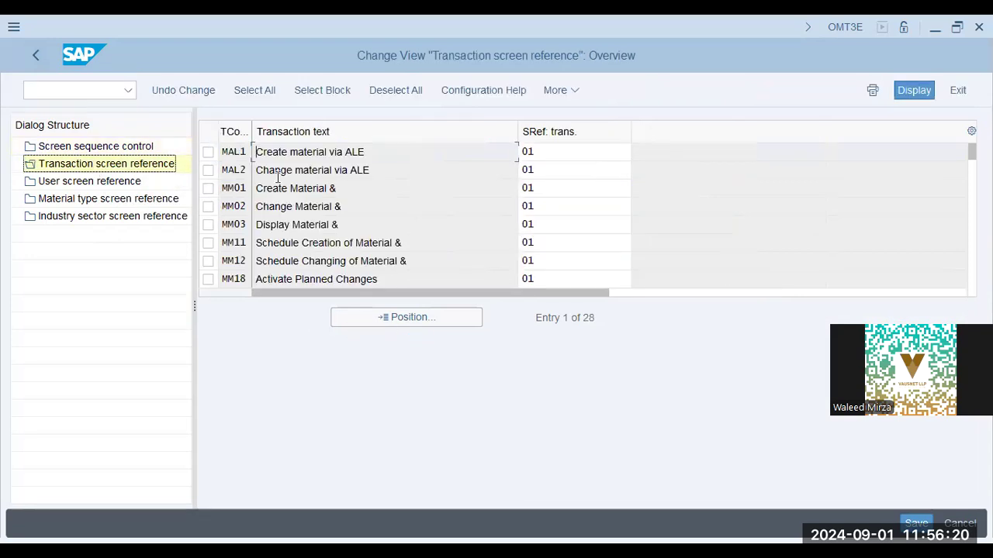
left_click(283, 184)
key("Tab")
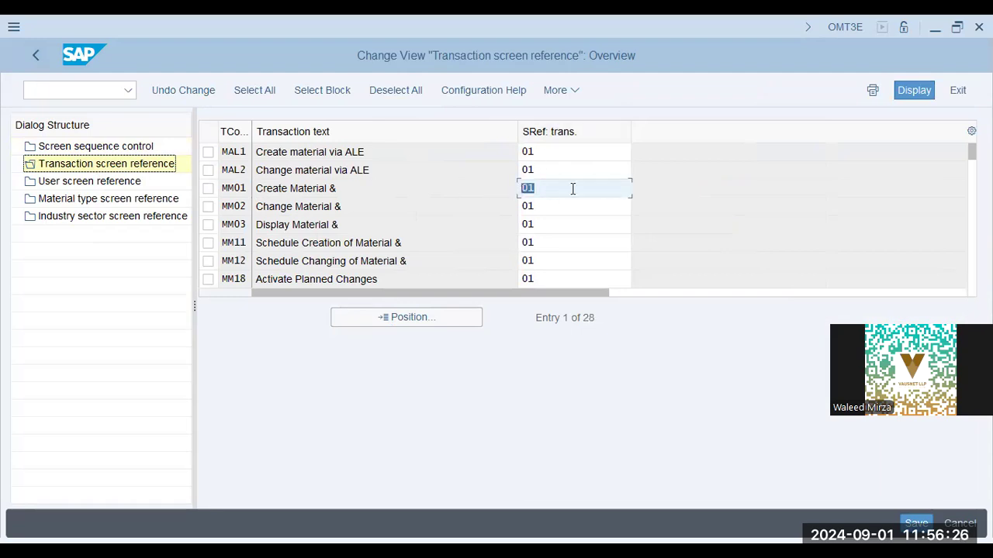
left_click(73, 146)
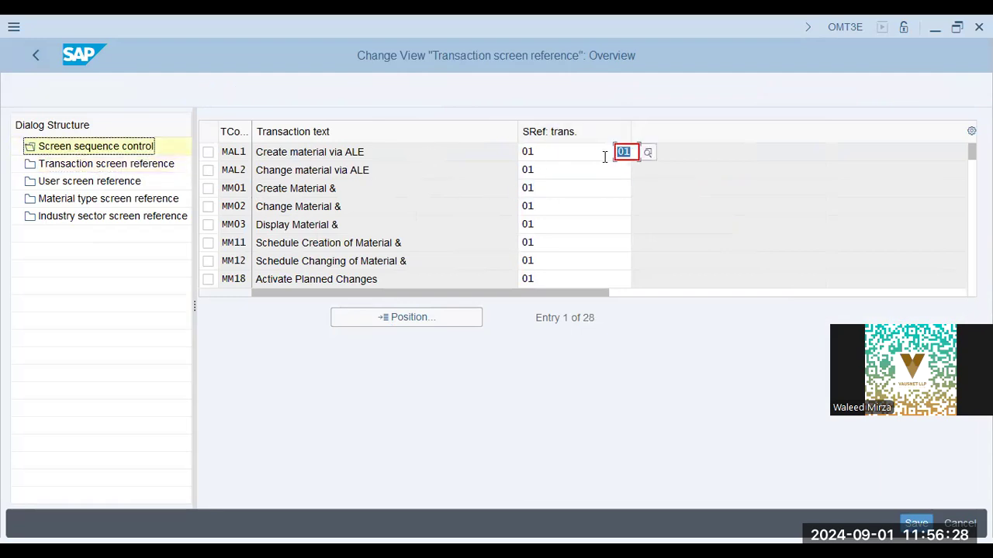
left_click(702, 153)
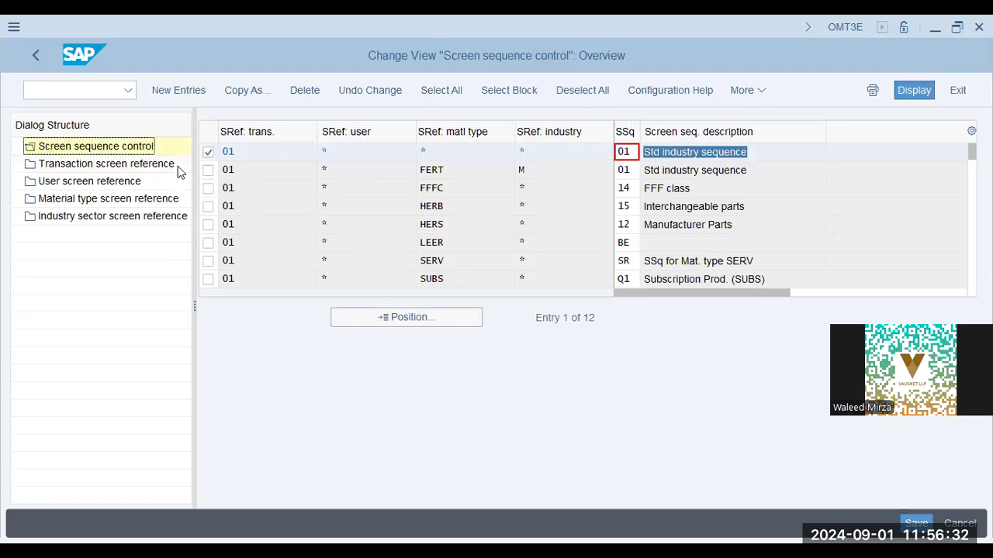
left_click(113, 166)
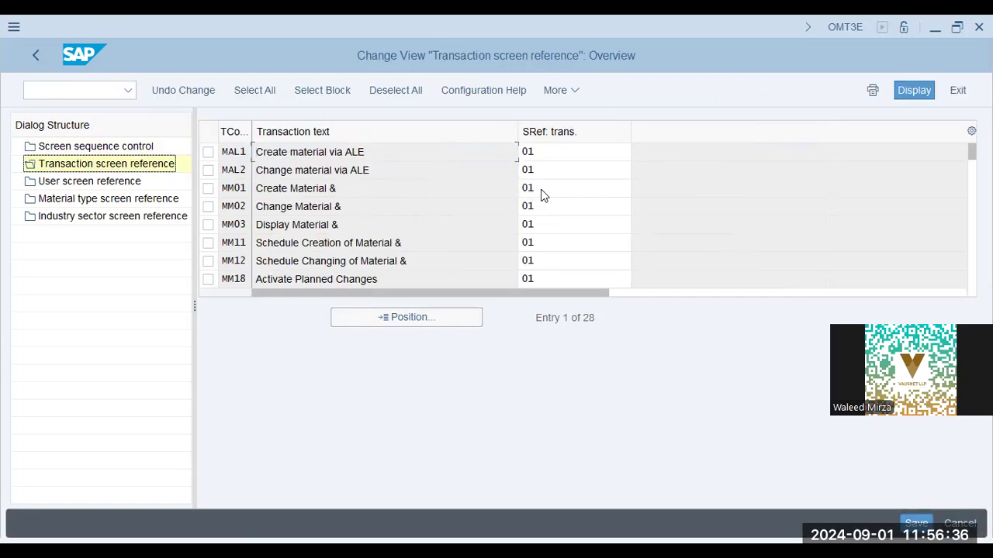
Step: Check the user screen reference entries such as SAPVAUSNET, then open the material type screen references
left_click(135, 187)
double_click(135, 190)
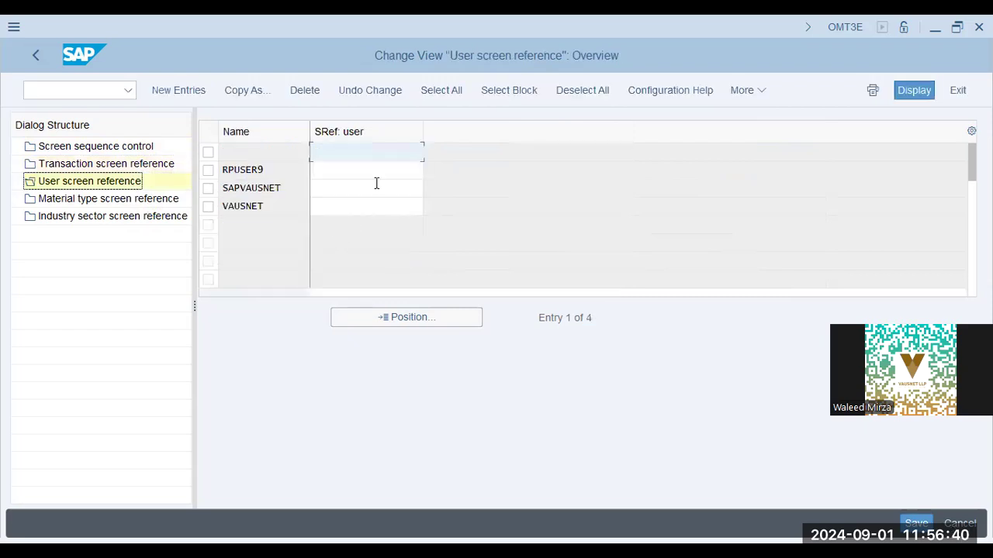
left_click(405, 189)
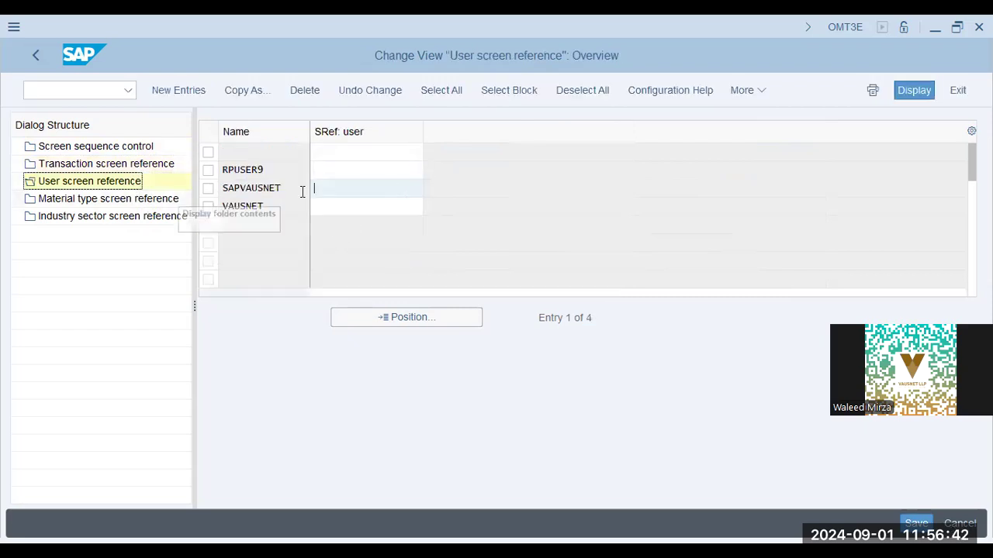
double_click(83, 202)
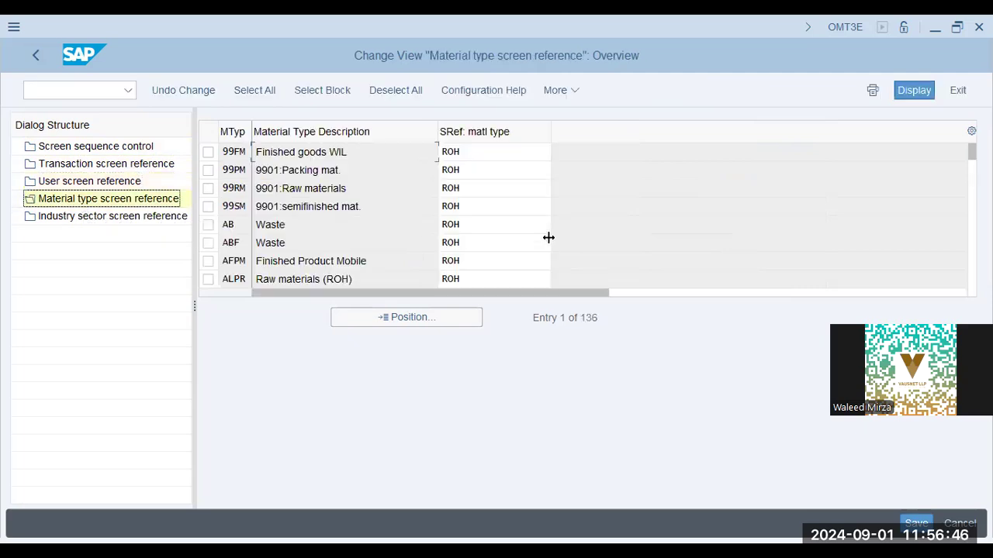
Step: Jump the material type screen reference list to material type FERT
left_click(486, 281)
left_click(416, 321)
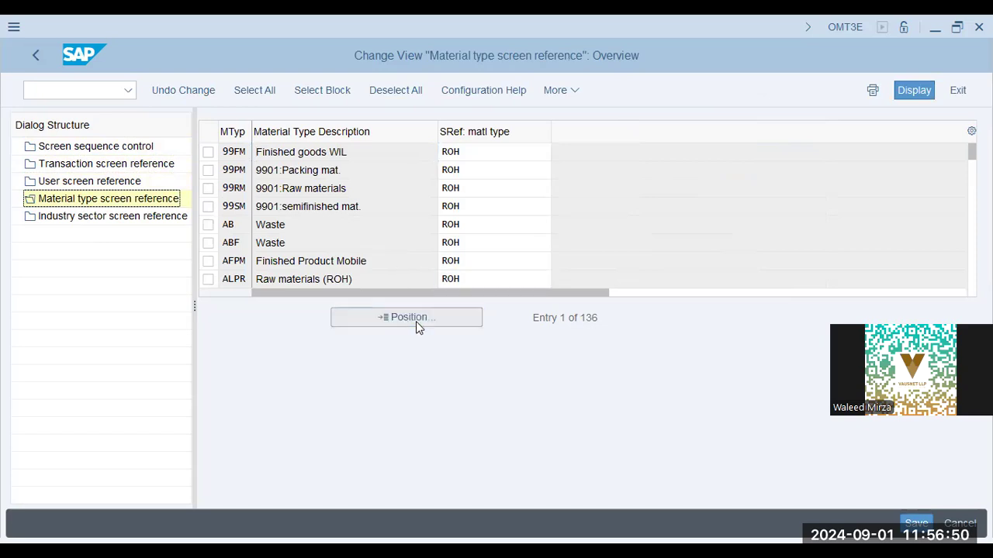
type("fert")
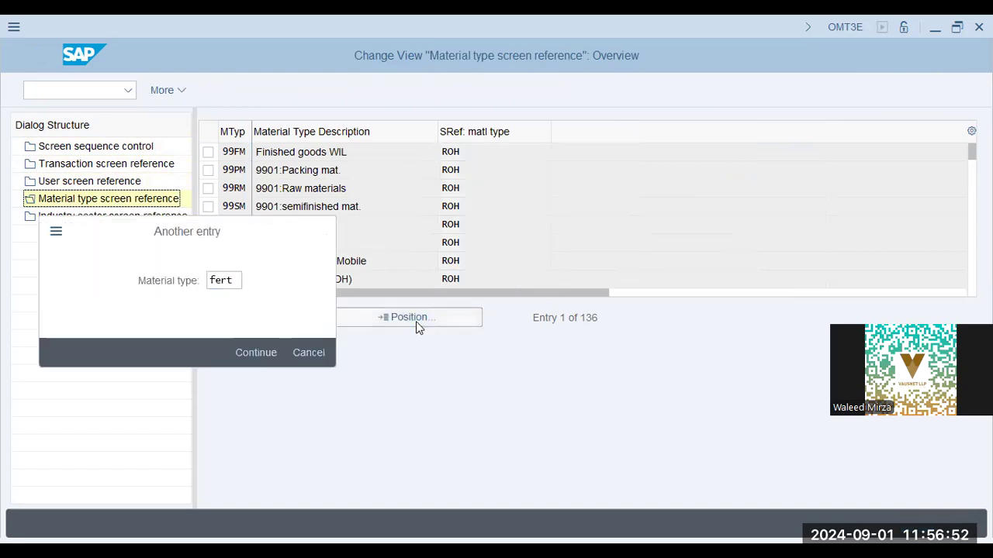
key("Return")
left_click(488, 153)
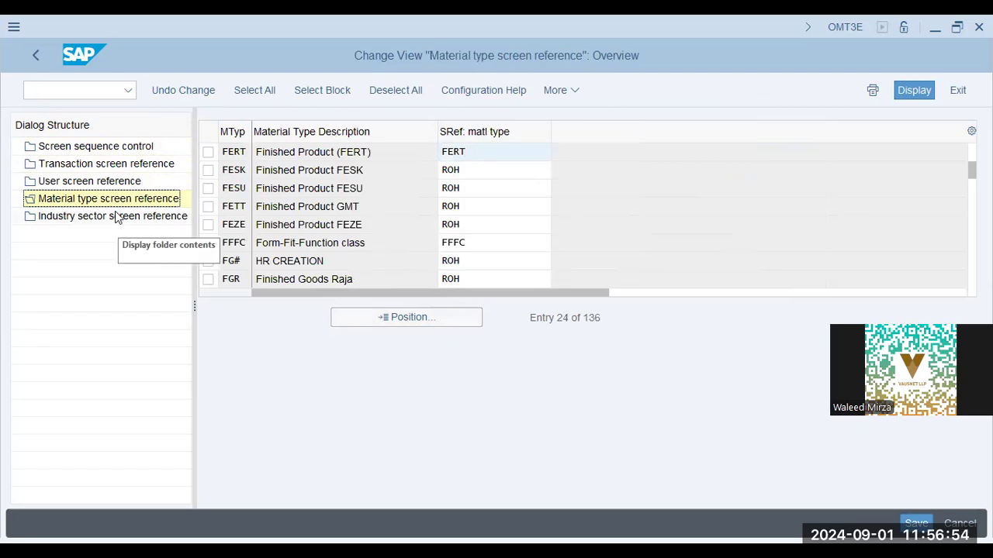
Step: Review industry sector screen references, noting reference M for Mechanical engineering, then return to screen sequence control
left_click(117, 216)
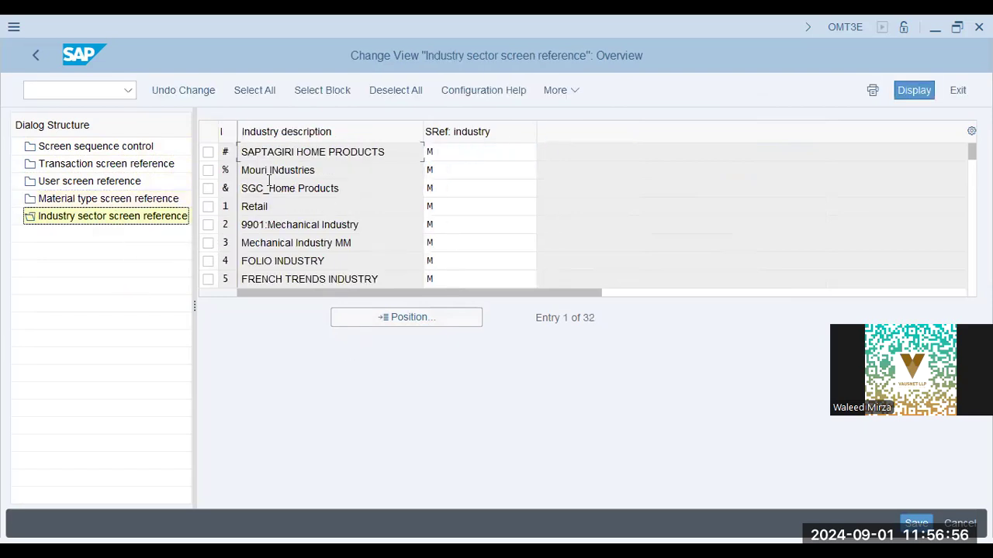
left_click(349, 242)
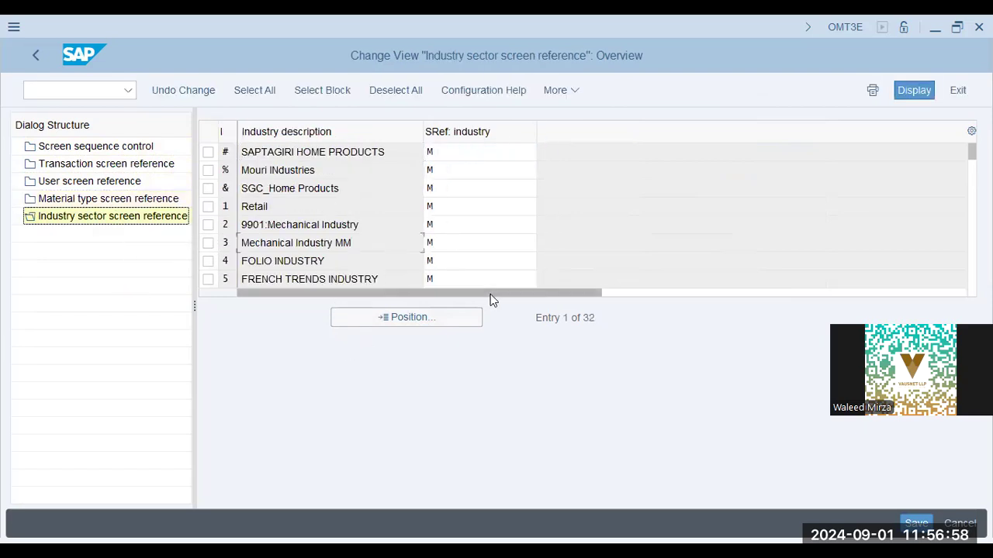
scroll(367, 202, "down", 7)
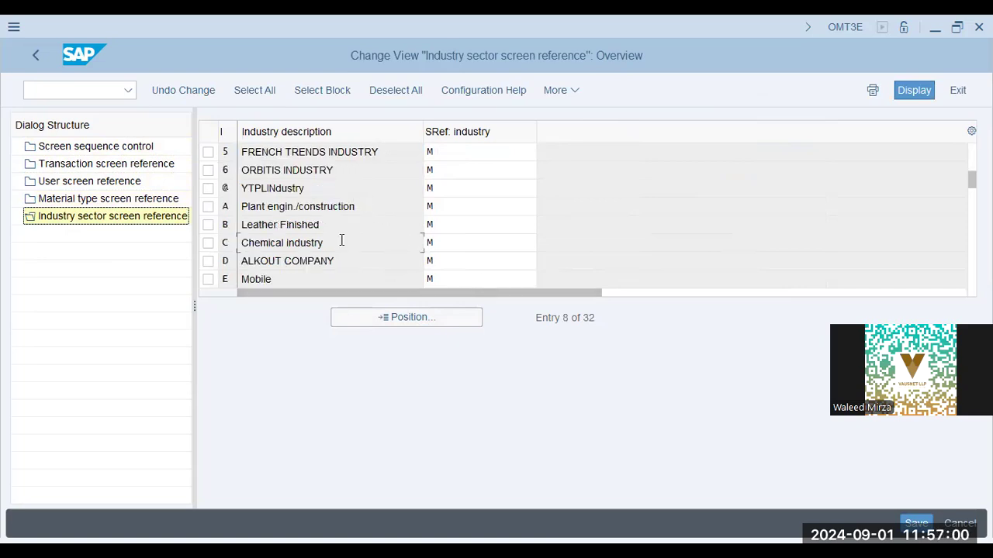
scroll(355, 252, "down", 7)
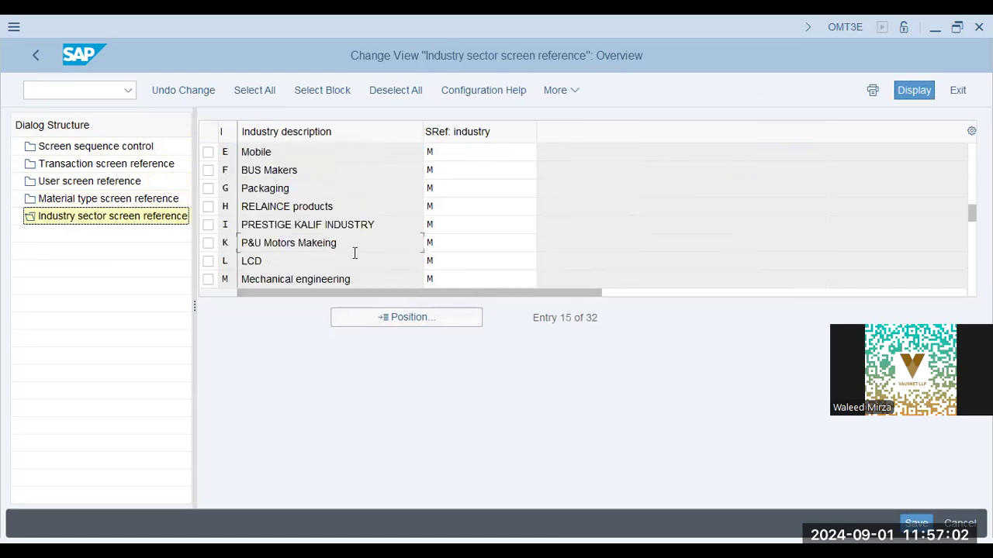
left_click(460, 278)
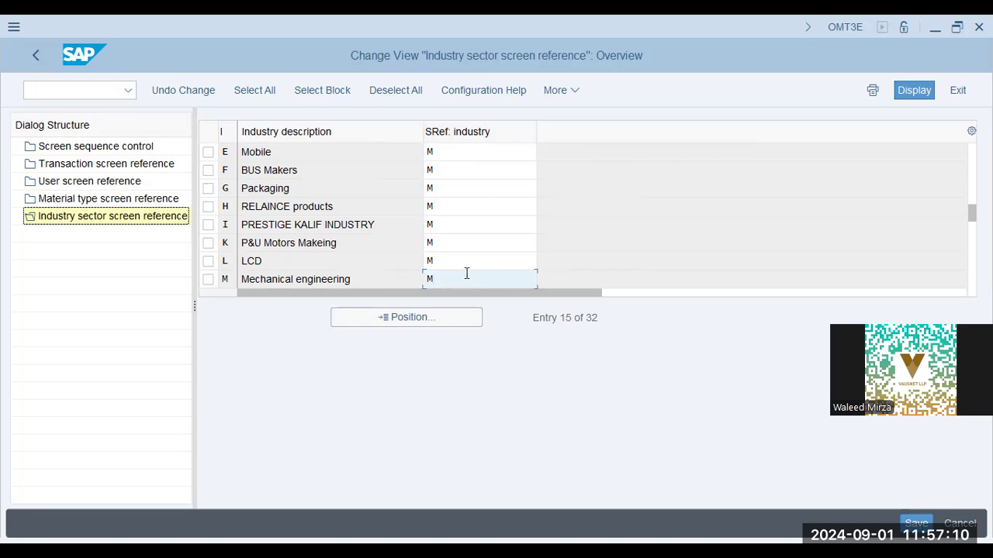
left_click_drag(375, 279, 219, 282)
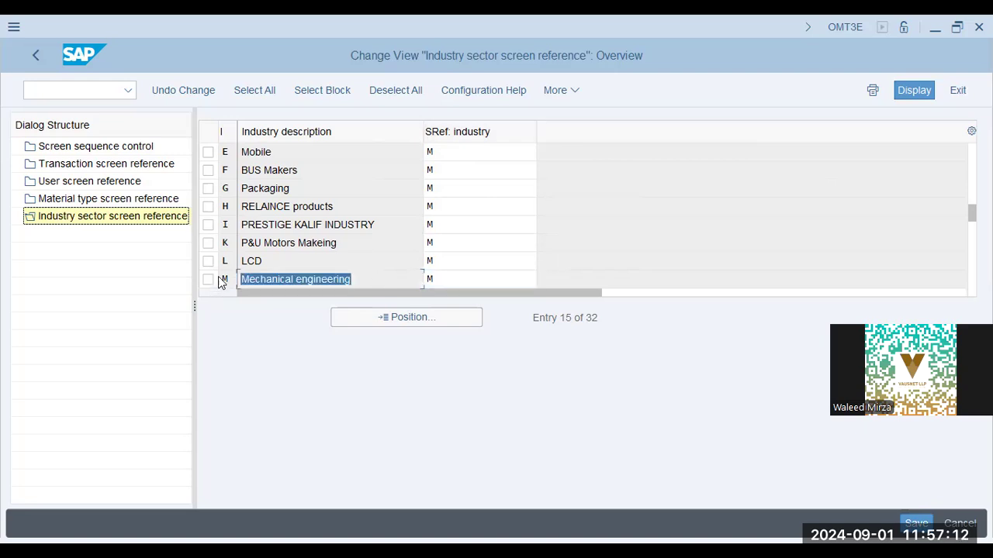
left_click(31, 58)
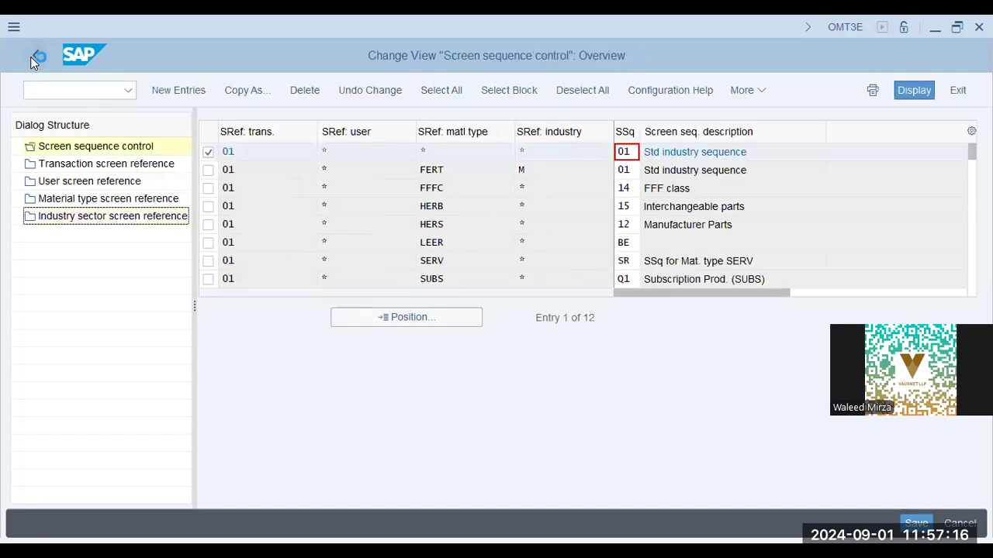
Step: Return to the IMG and collapse the Configuring the Material Master branch
left_click(32, 58)
key("Down")
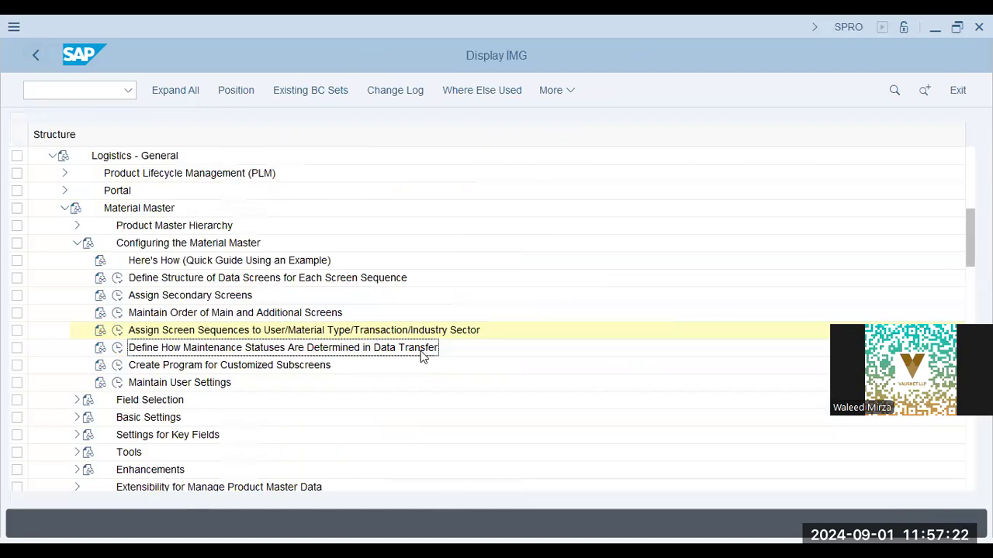
key("alt+Tab")
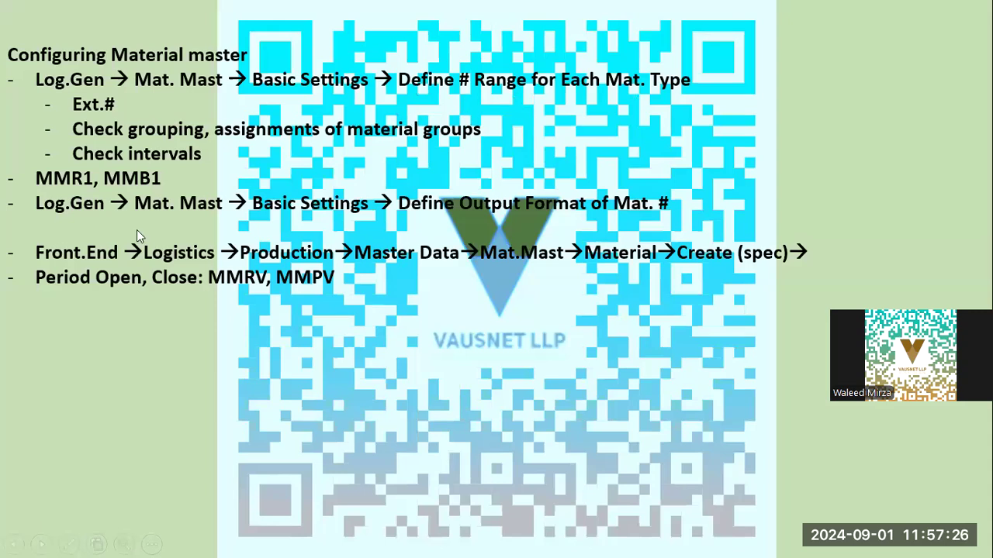
key("alt+Tab")
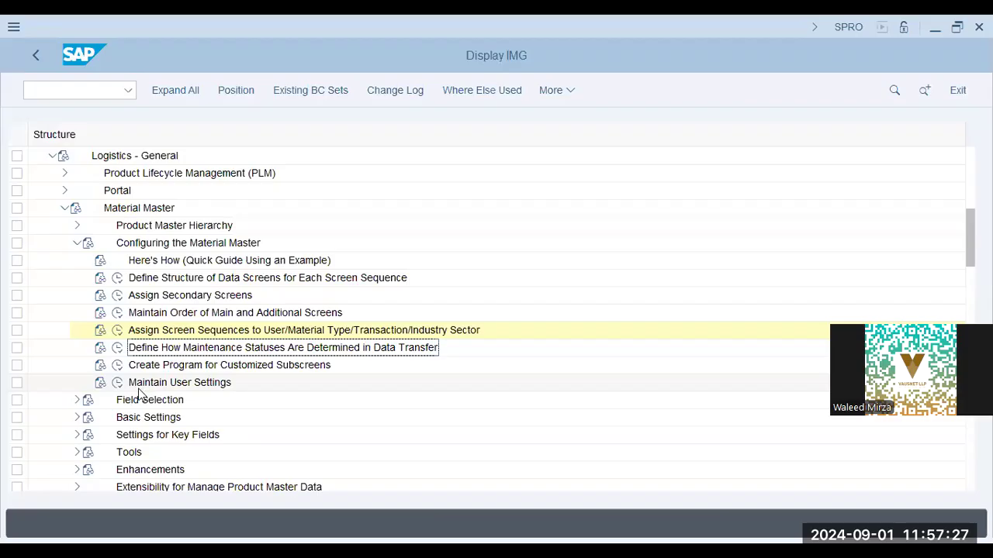
left_click(78, 244)
key("alt+Tab")
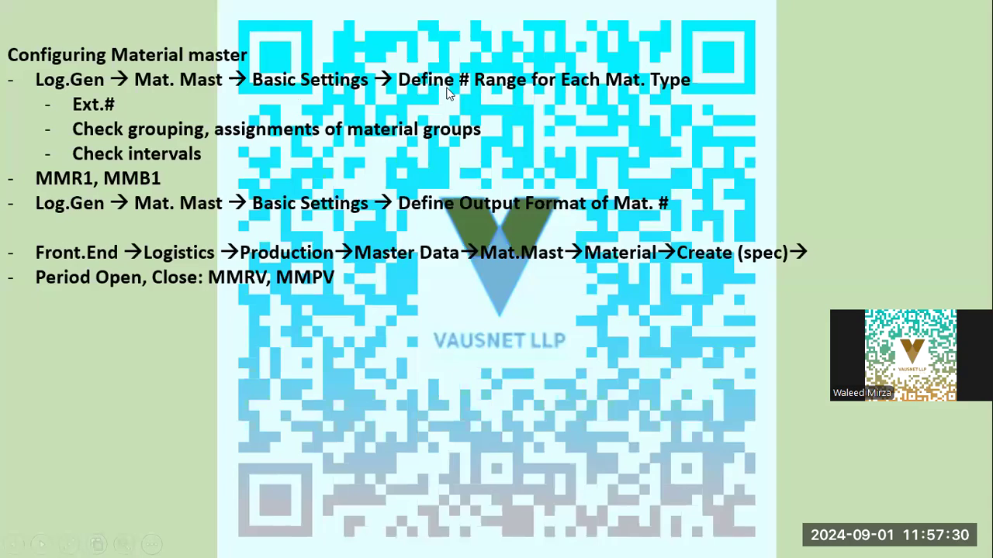
key("alt+Tab")
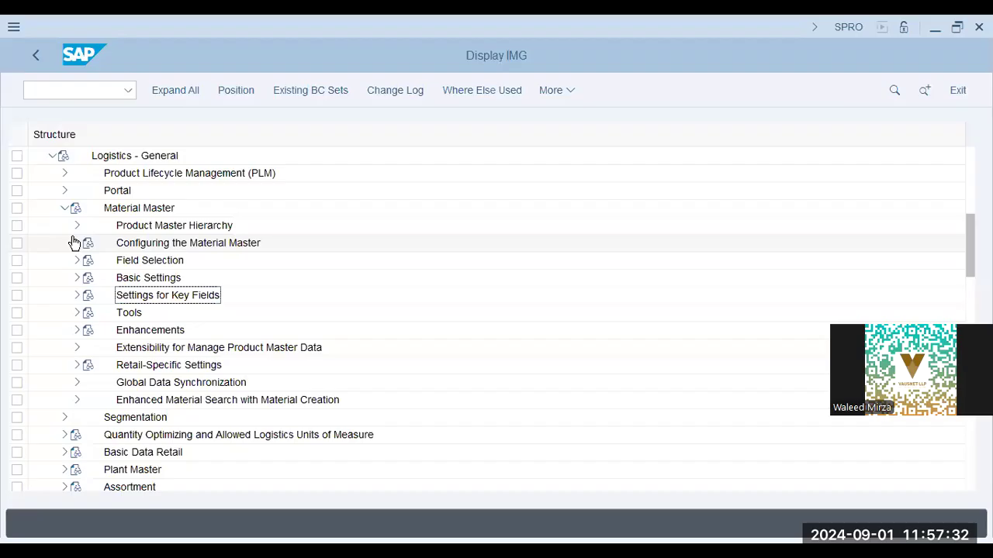
Step: Expand Basic Settings and browse its entries, including Settings for Key Fields
left_click(76, 278)
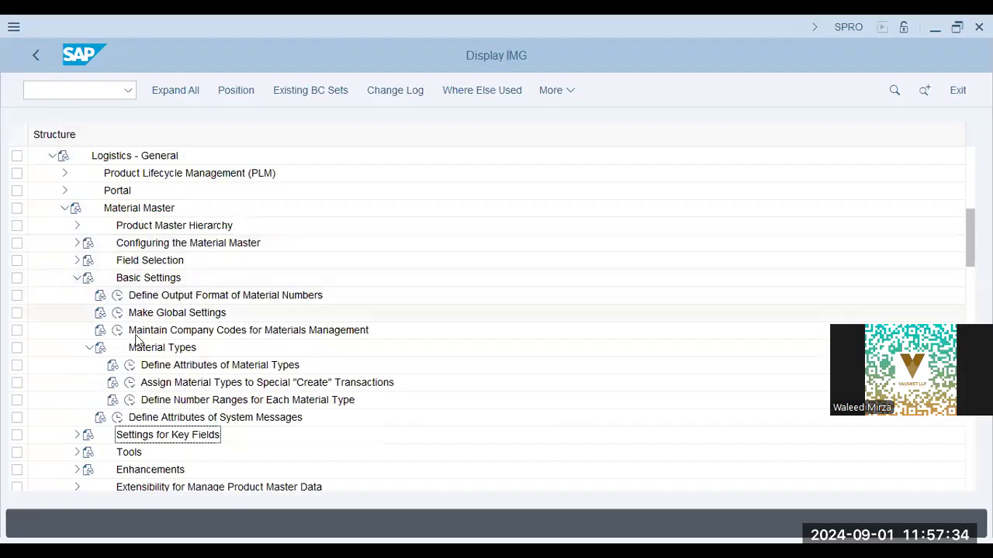
left_click(89, 348)
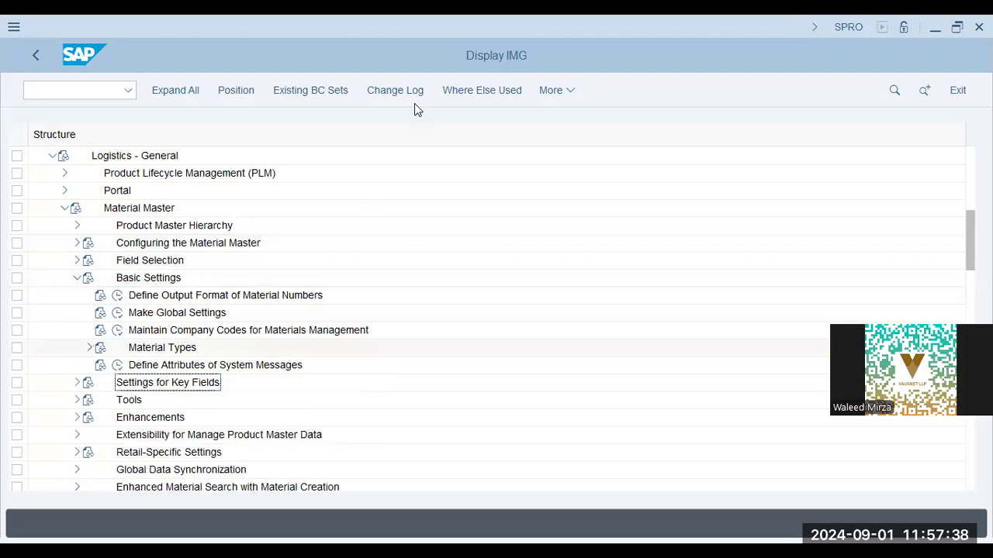
left_click(186, 333)
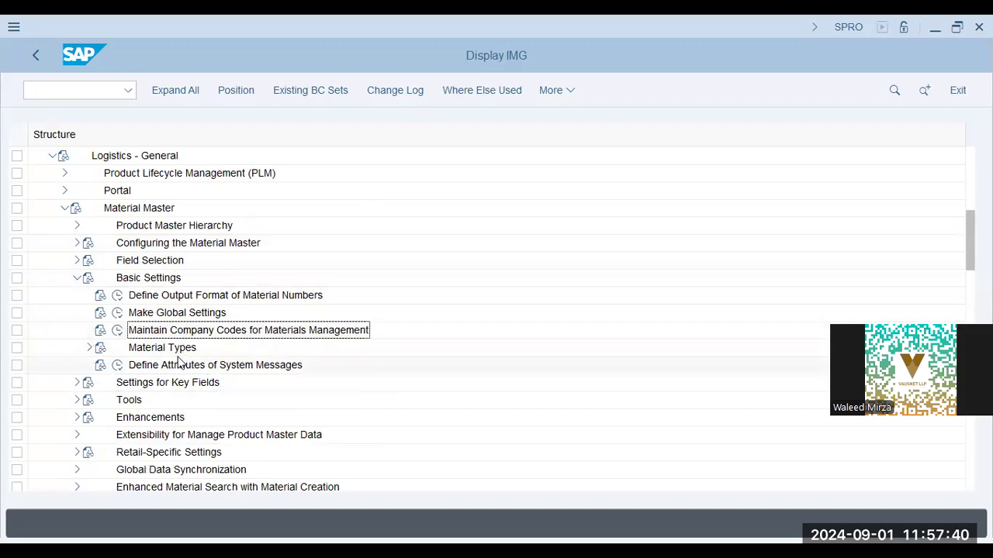
left_click(163, 368)
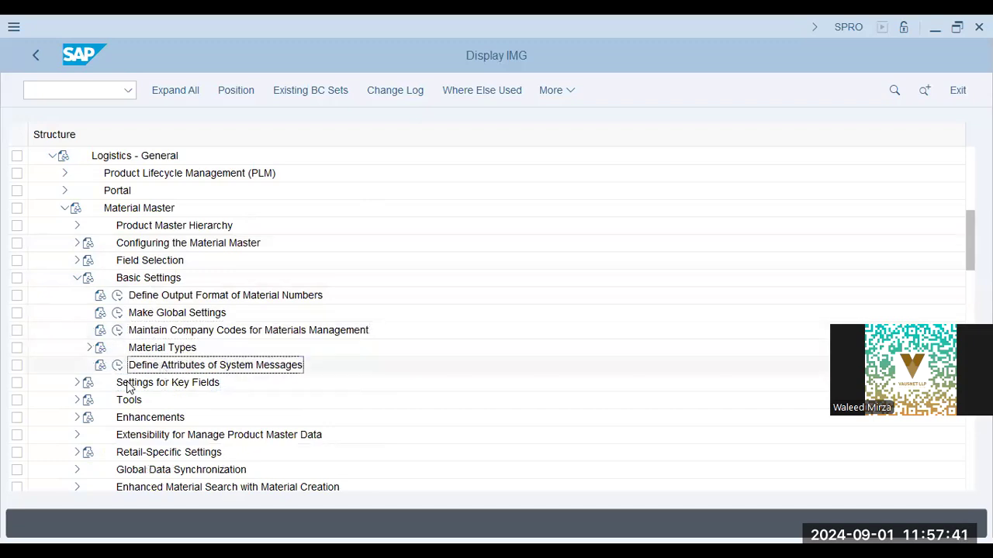
left_click(76, 383)
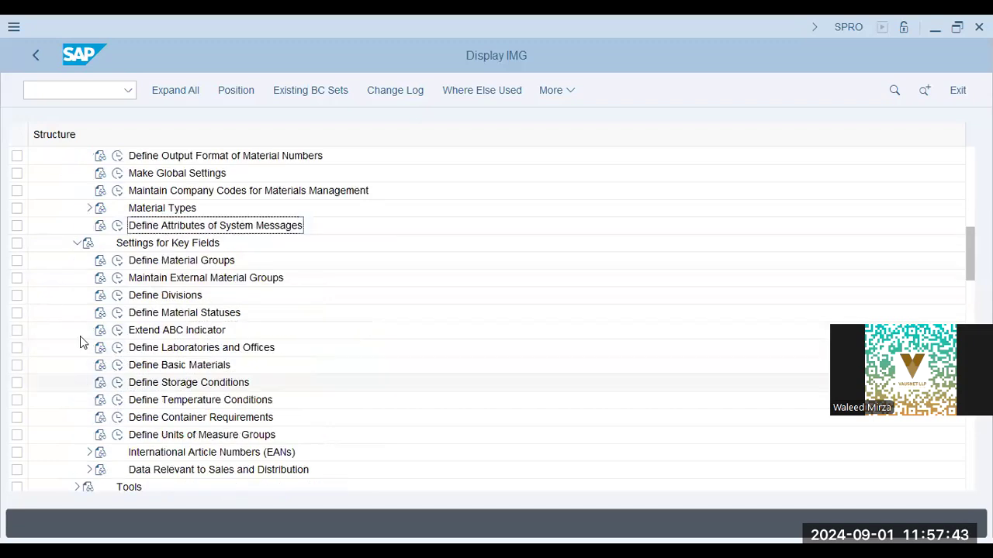
left_click(76, 243)
left_click(76, 242)
left_click(76, 242)
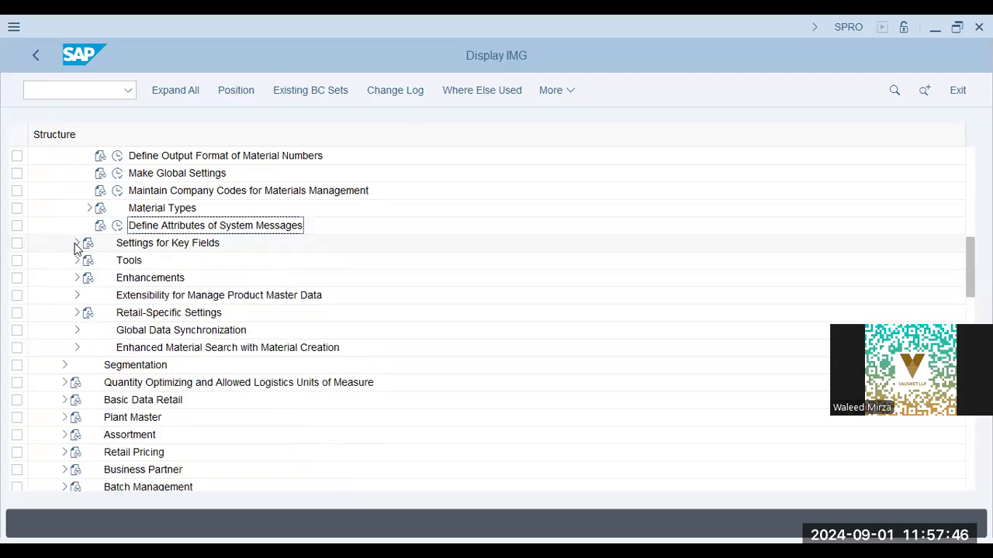
Step: Expand Material Types and run Define Number Ranges for Each Material Type
left_click(88, 208)
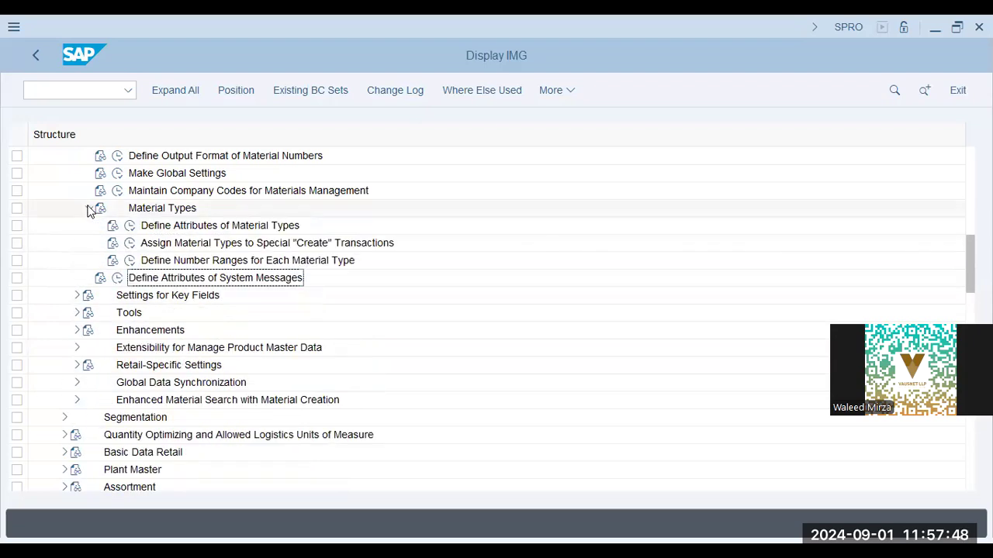
left_click(143, 261)
left_click(129, 260)
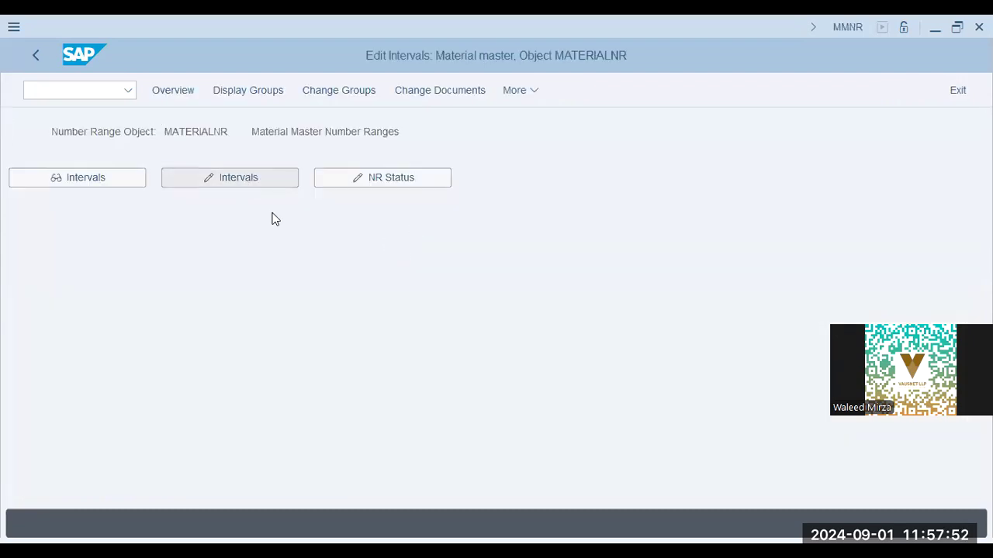
Step: Open MATERIALNR intervals in change mode and check the current numbers of intervals 10, 13, 14 and 16
left_click(396, 242)
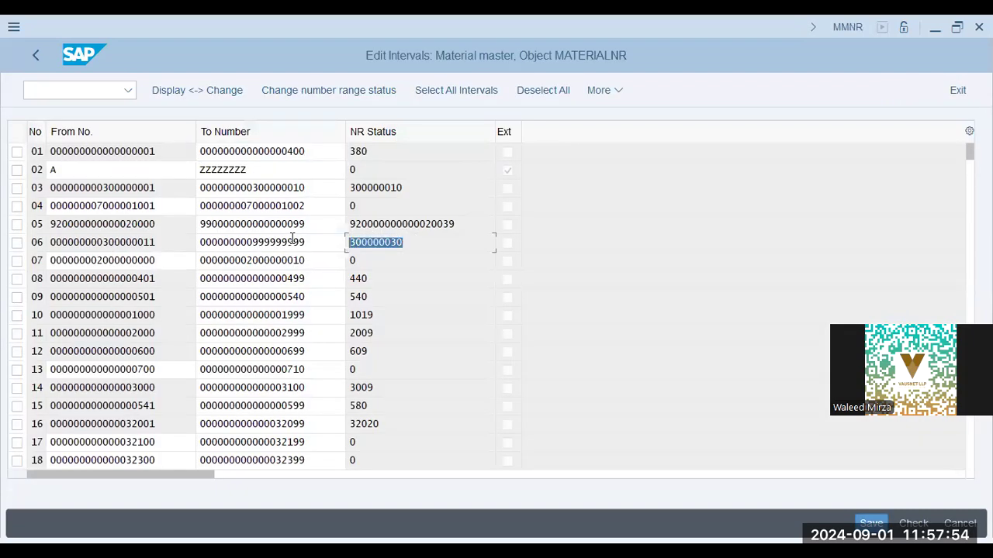
left_click(385, 320)
left_click(368, 368)
left_click(405, 381)
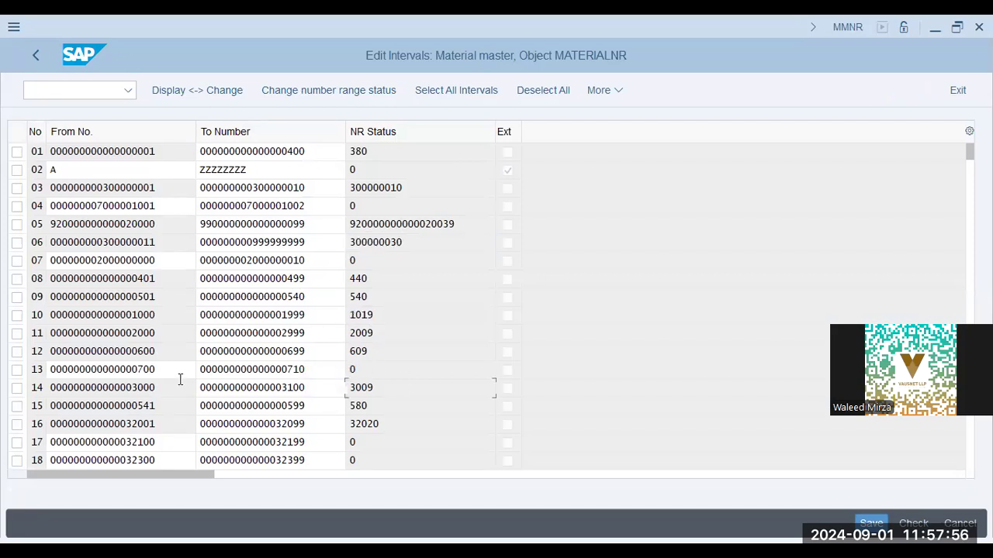
left_click(432, 423)
key("alt+Tab")
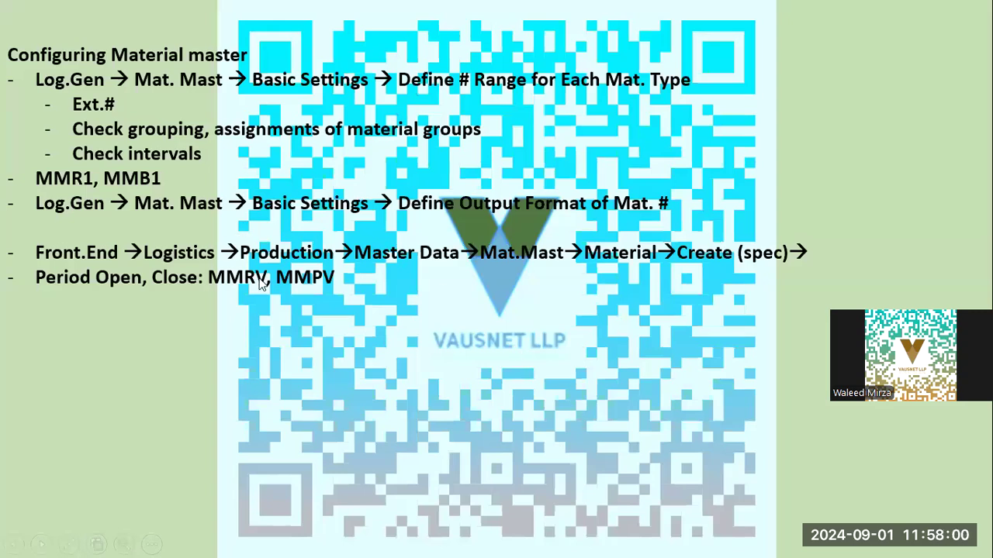
Step: Advance past the BOM Management objectives slide to the Bill Of Material - BOM slide
left_click(332, 340)
left_click(332, 343)
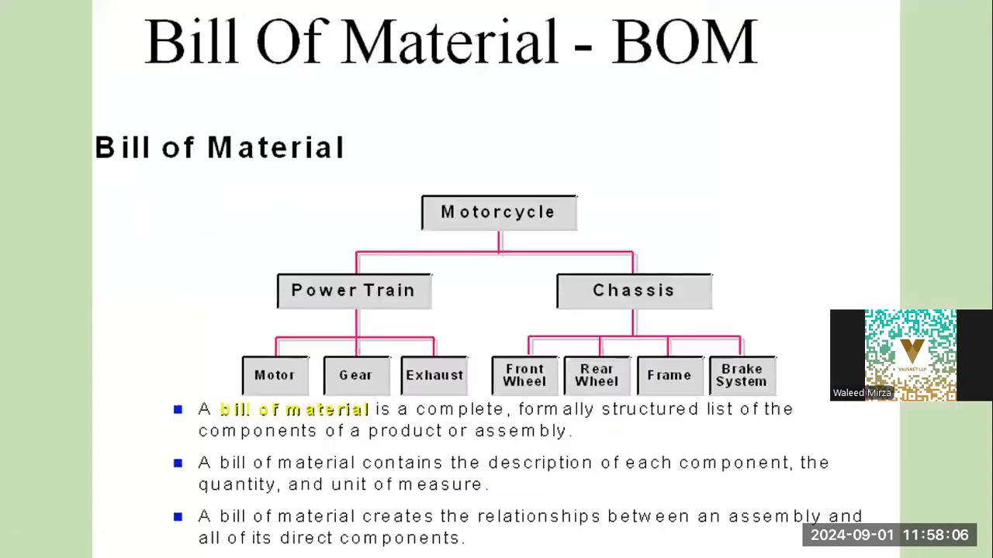